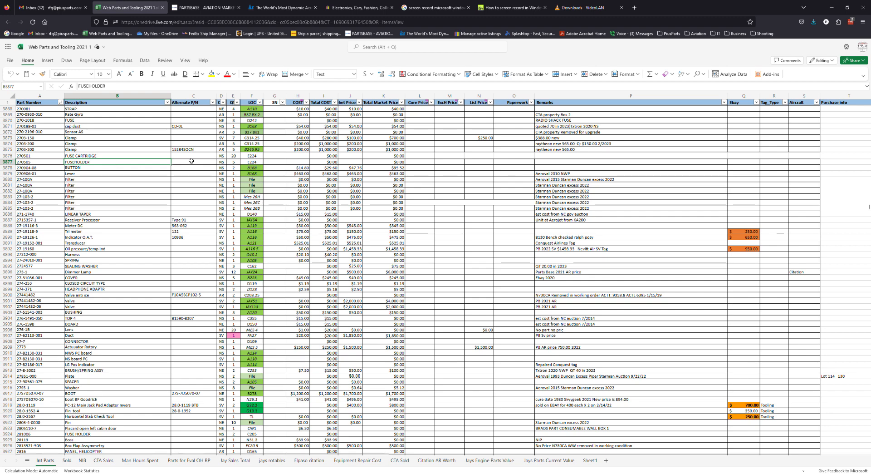
# Examine the Part Number, Description and Alternate P/N columns of the Int Parts sheet
pyautogui.click(192, 163)
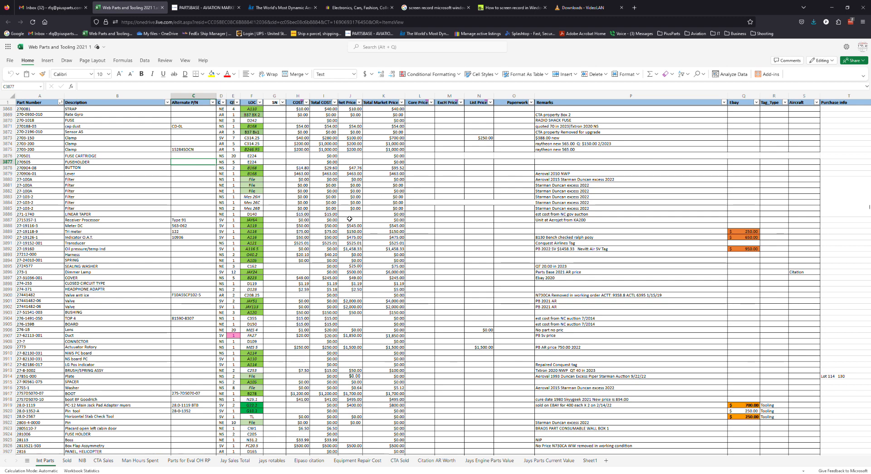
pyautogui.click(40, 96)
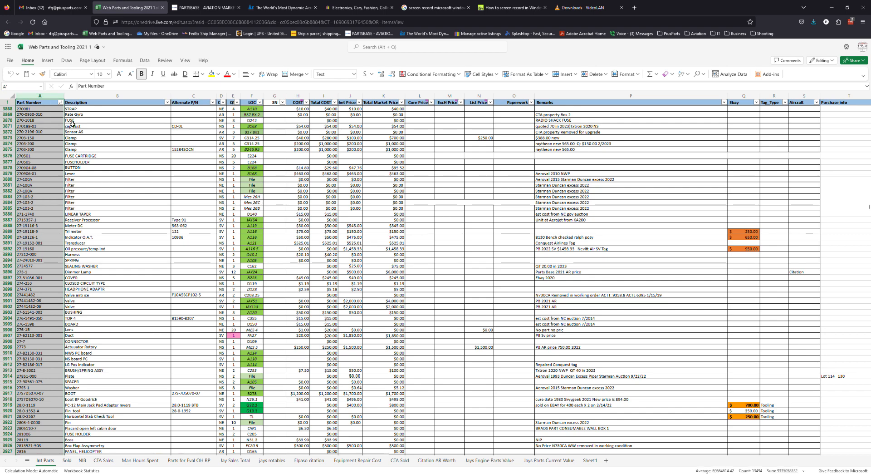
pyautogui.click(122, 140)
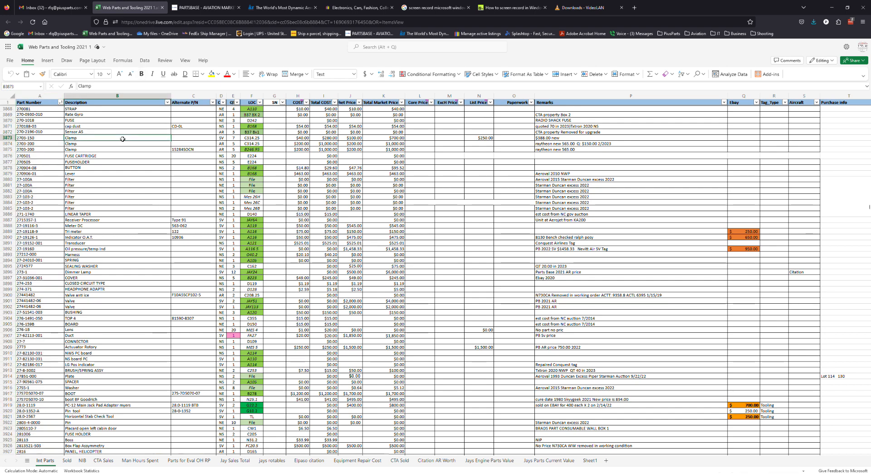
pyautogui.click(107, 98)
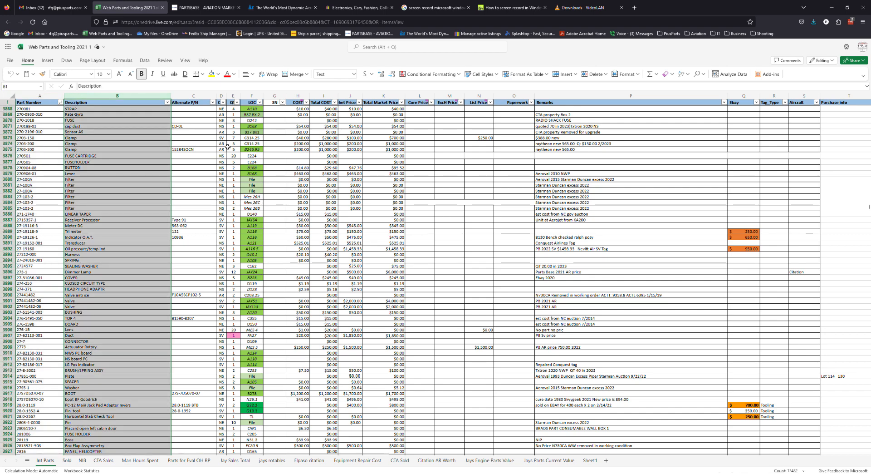
pyautogui.click(48, 115)
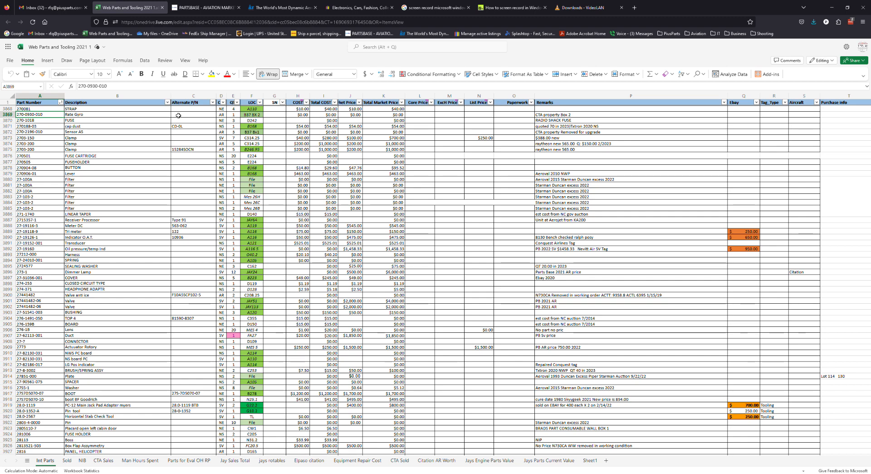
pyautogui.click(193, 96)
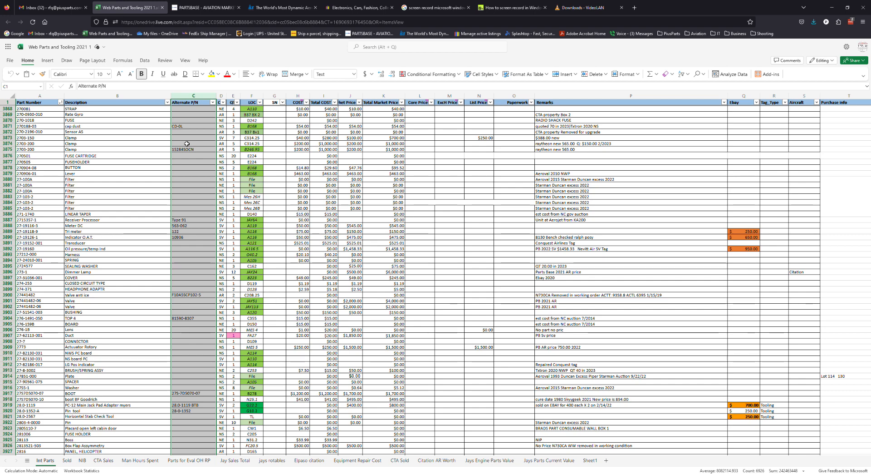
pyautogui.click(39, 132)
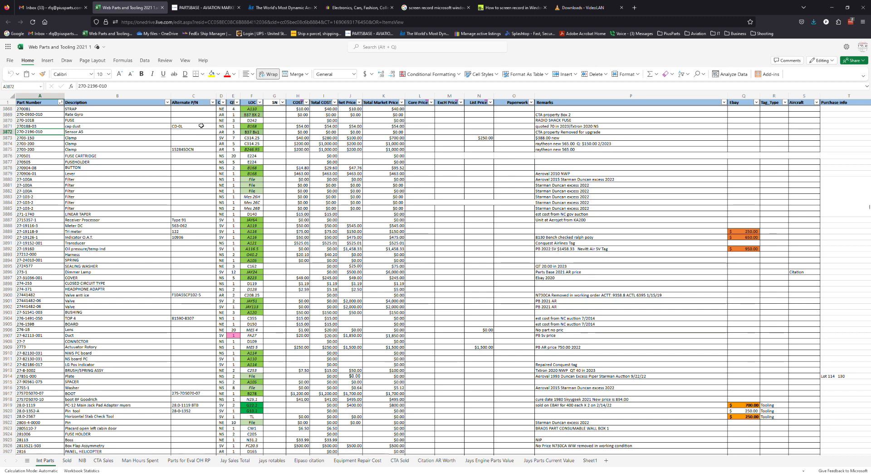
# Examine the condition code column, including the NE and AR entries, and the neighbouring quantity column
pyautogui.click(222, 96)
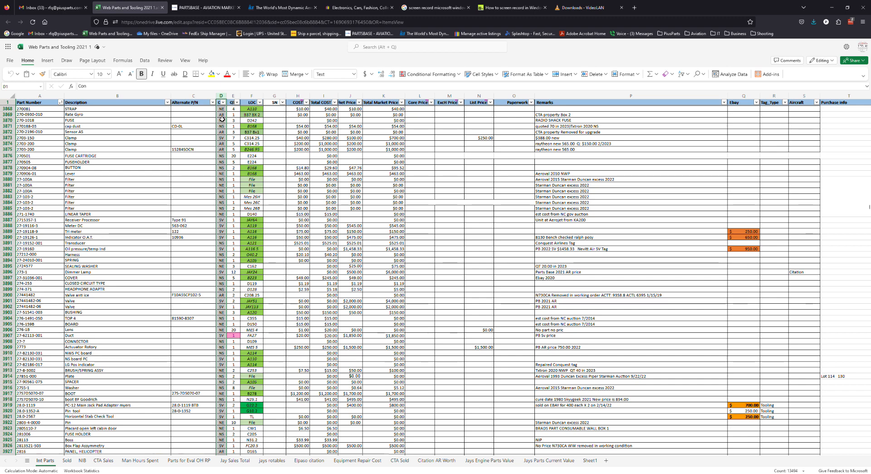
pyautogui.click(223, 121)
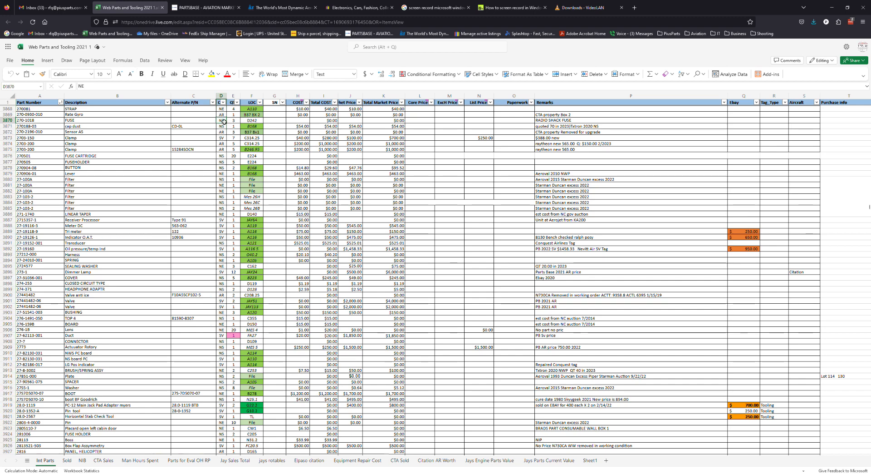
pyautogui.click(223, 115)
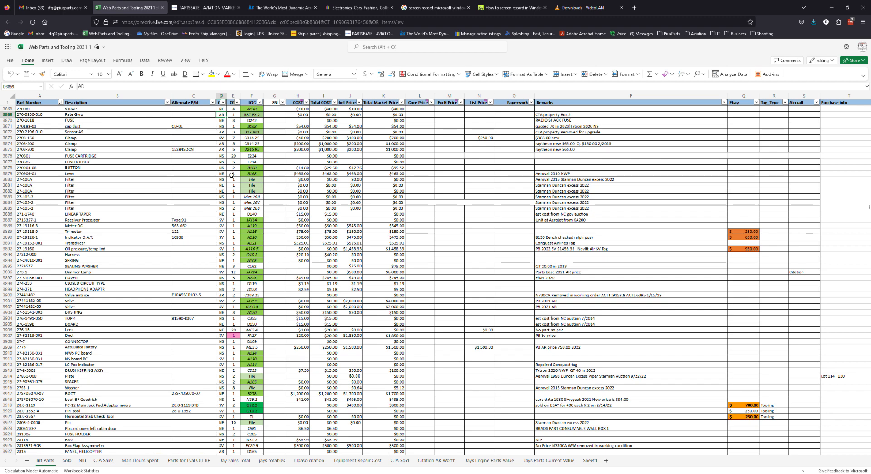
pyautogui.click(233, 122)
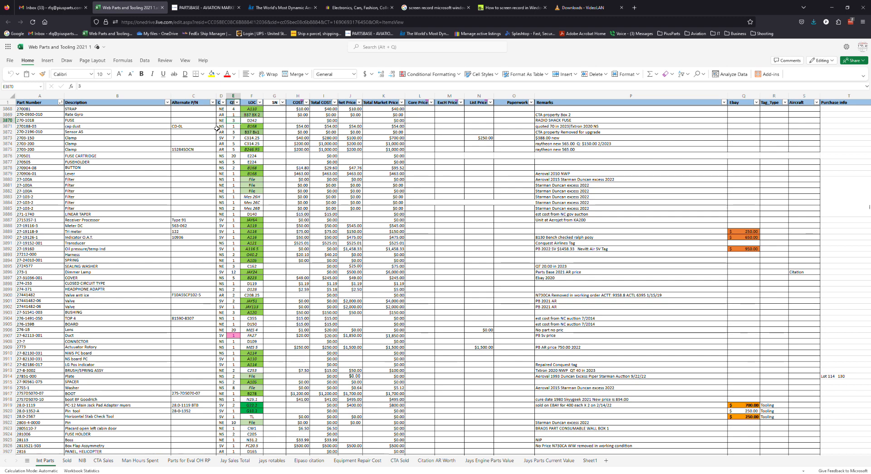
# Switch to the ILS site and on to PartsBase, and log in there with the prefilled credentials
pyautogui.click(282, 7)
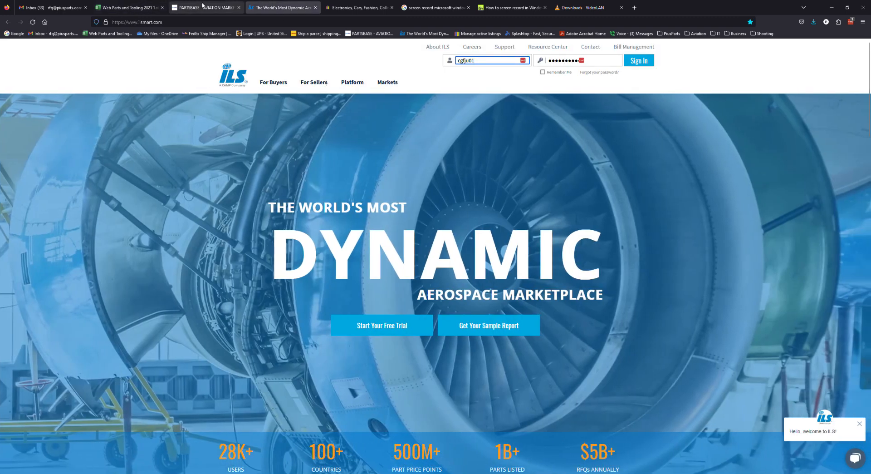
pyautogui.click(203, 6)
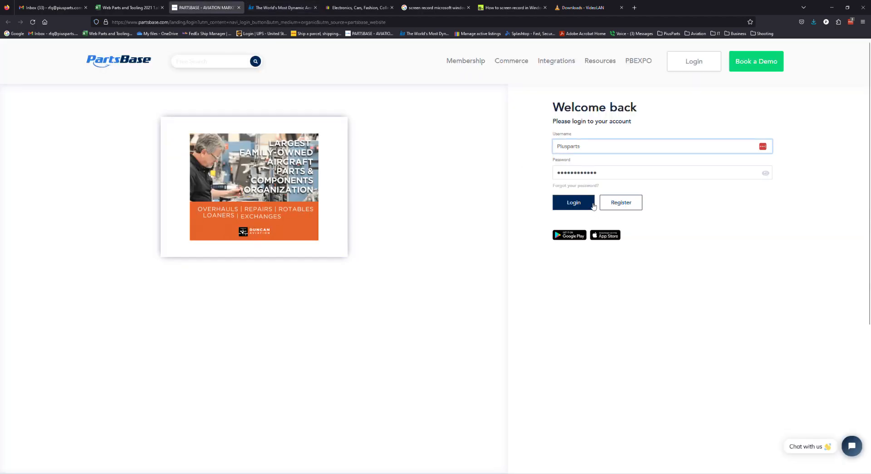
pyautogui.click(565, 205)
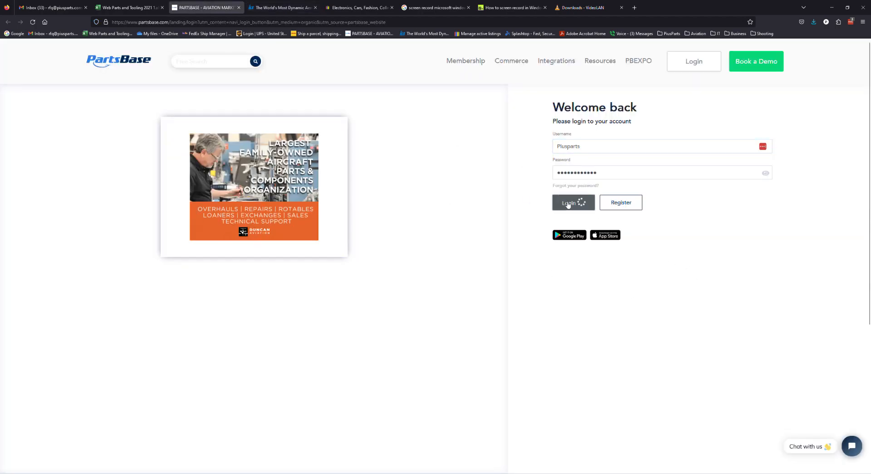
# Return to the Web Parts and Tooling workbook in Excel and examine the LOC and SN columns
pyautogui.click(130, 7)
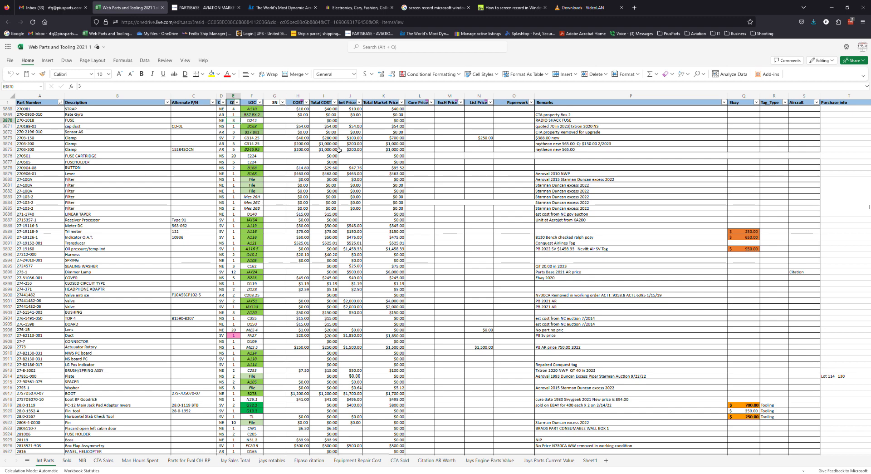
pyautogui.click(252, 96)
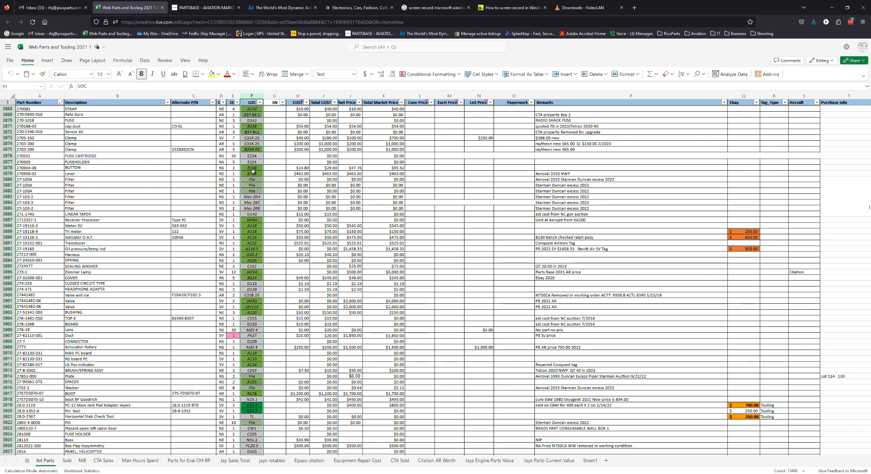
pyautogui.click(251, 139)
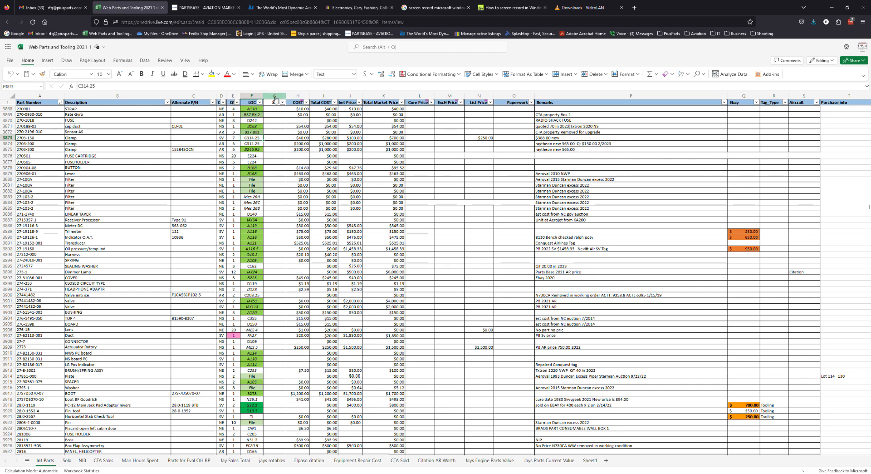
pyautogui.click(282, 141)
pyautogui.click(274, 95)
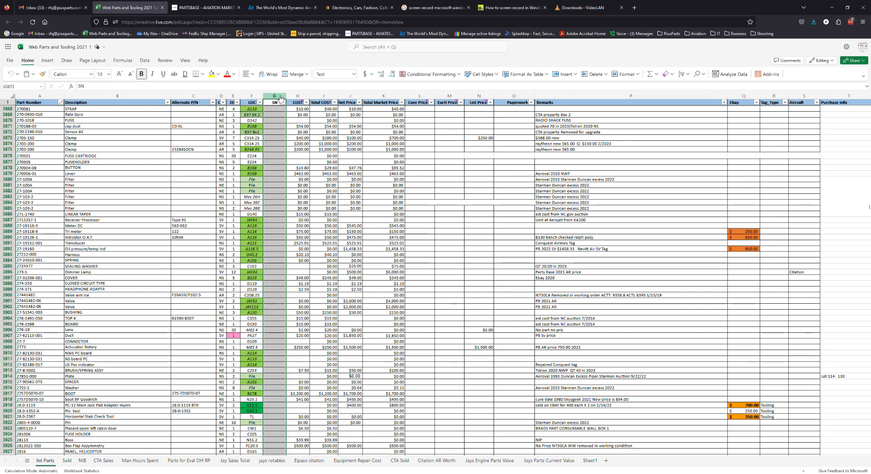
# Examine the COST and Total COST columns together with the QTY column that relates them
pyautogui.click(299, 103)
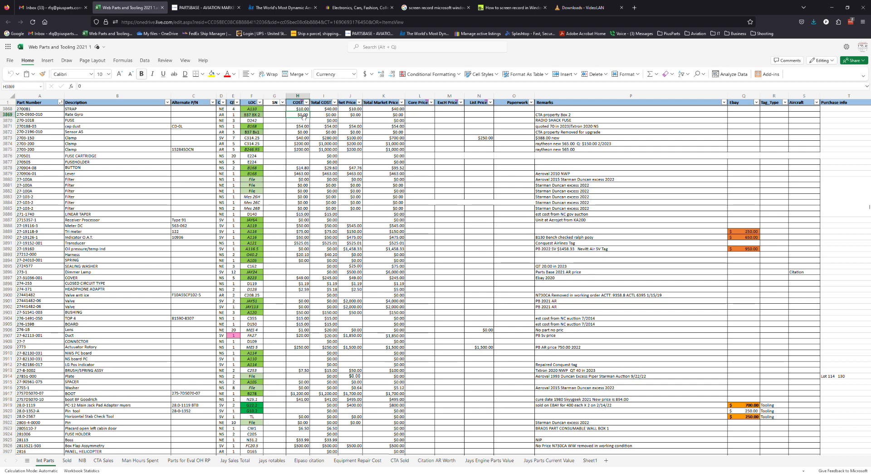
pyautogui.click(299, 104)
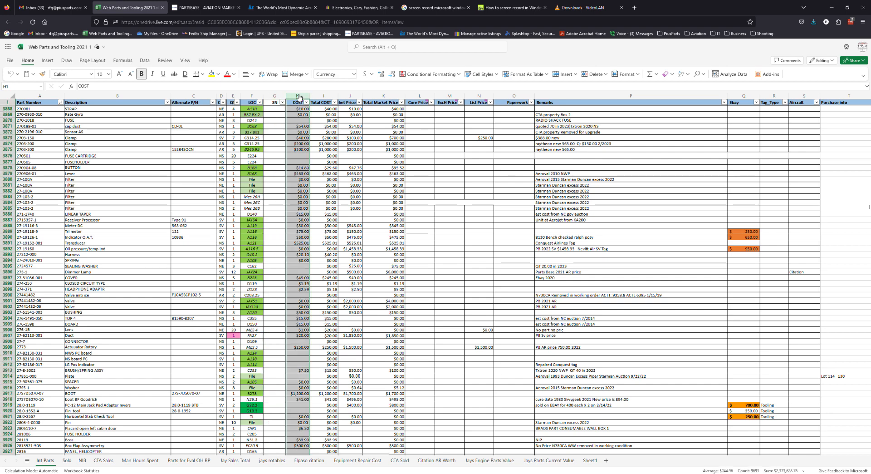
pyautogui.click(304, 168)
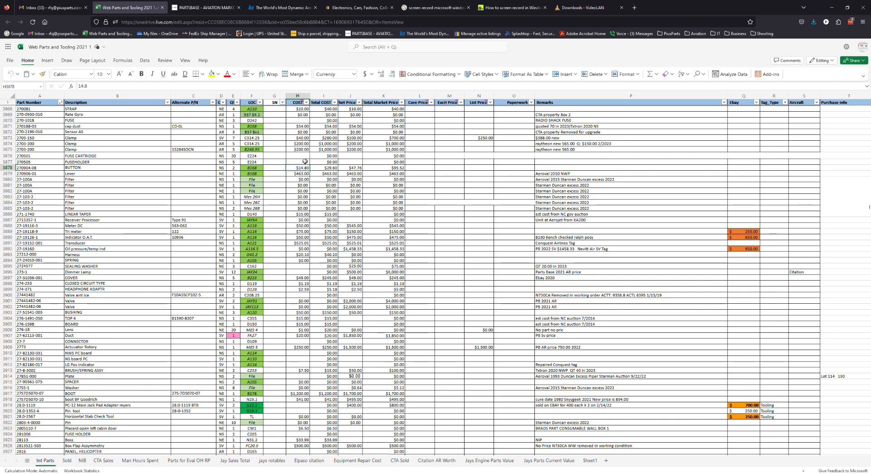
pyautogui.click(317, 121)
pyautogui.click(324, 104)
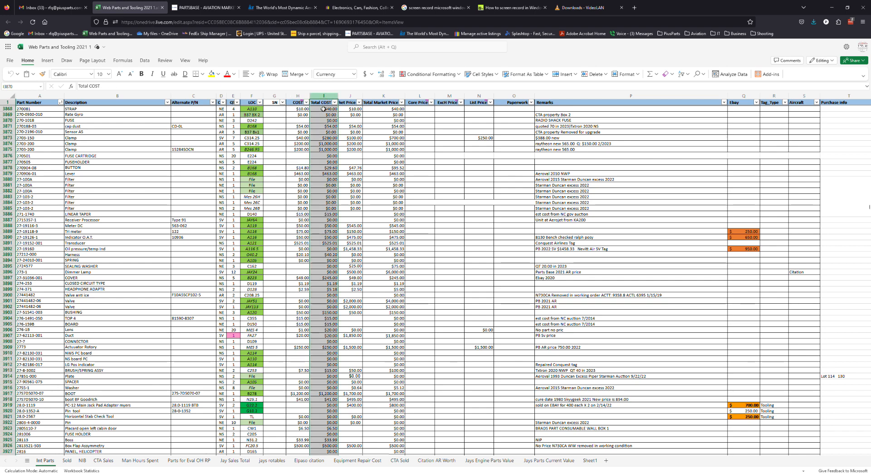
pyautogui.click(302, 121)
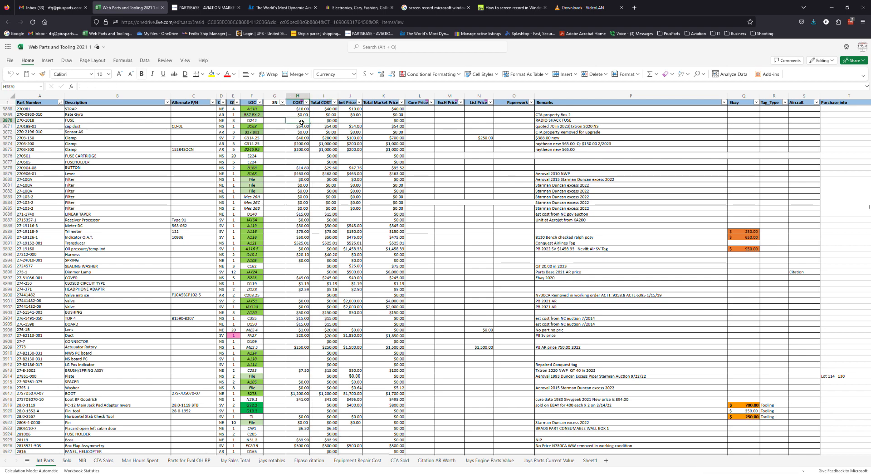
pyautogui.click(297, 102)
pyautogui.click(234, 102)
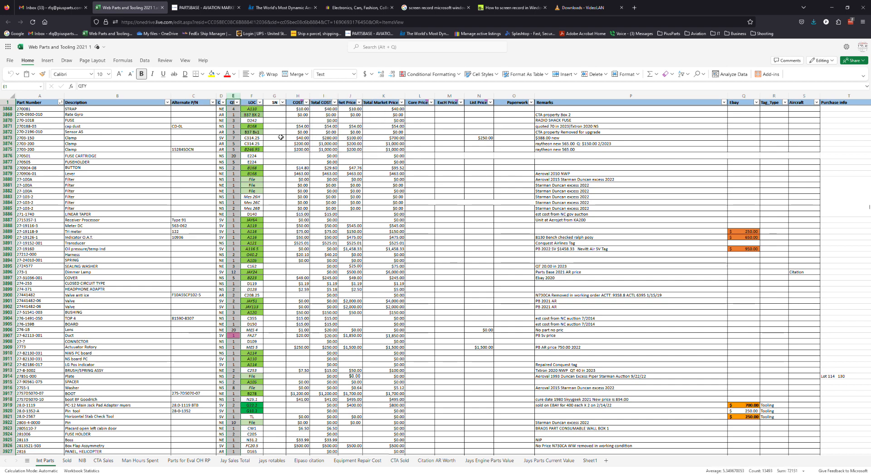
pyautogui.click(330, 116)
# Examine the Market Price column against the part condition, and compare it with the Total Market Price column
pyautogui.click(358, 116)
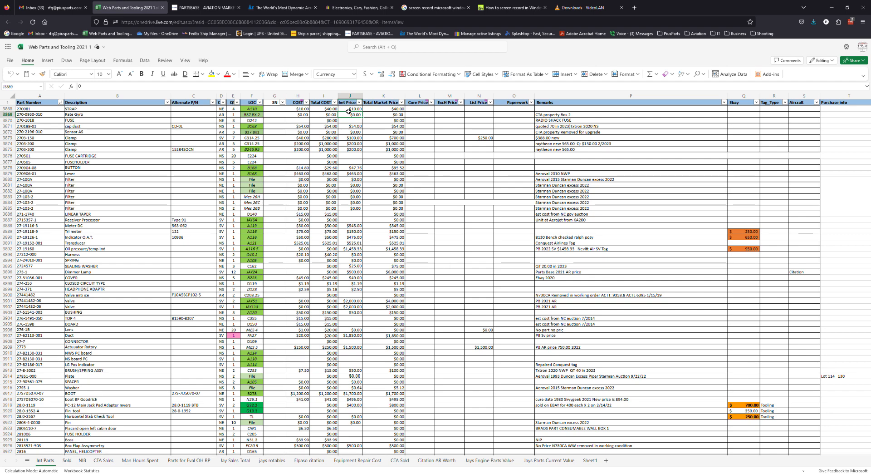
pyautogui.click(220, 116)
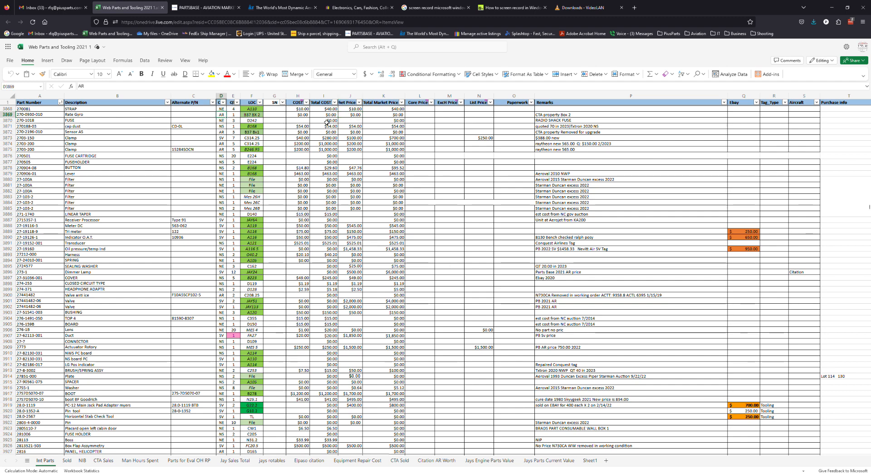
pyautogui.click(349, 117)
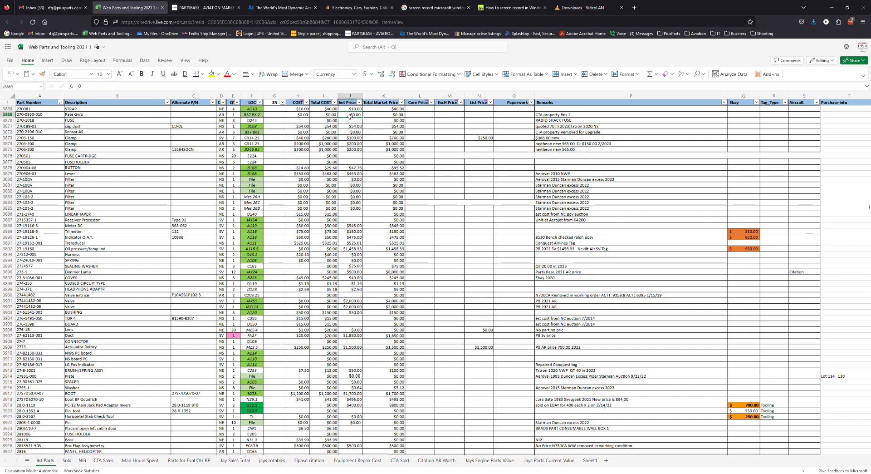
pyautogui.click(355, 100)
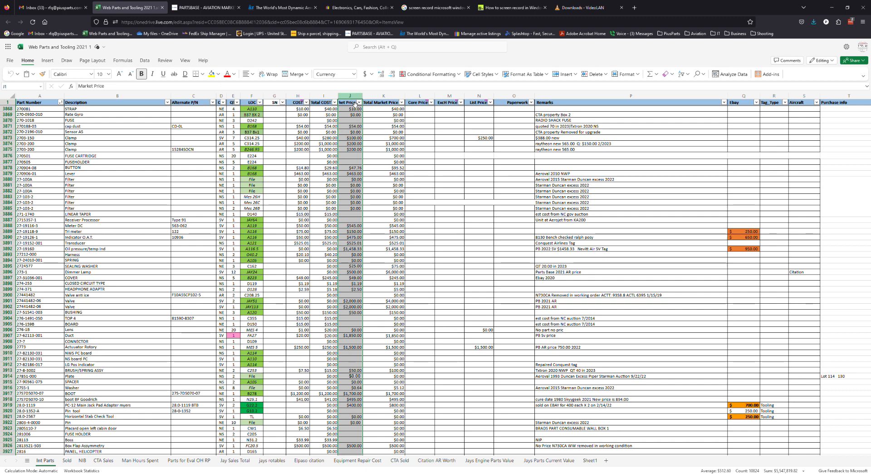
pyautogui.click(352, 116)
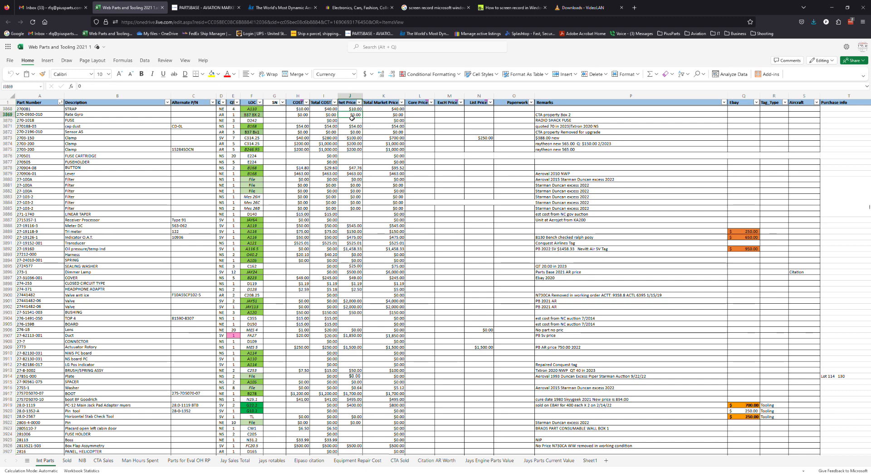
pyautogui.click(376, 116)
pyautogui.click(384, 96)
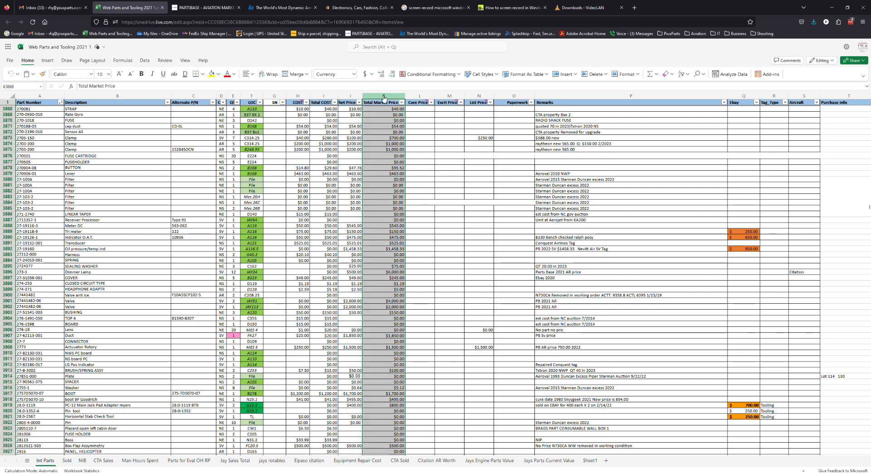
pyautogui.click(350, 96)
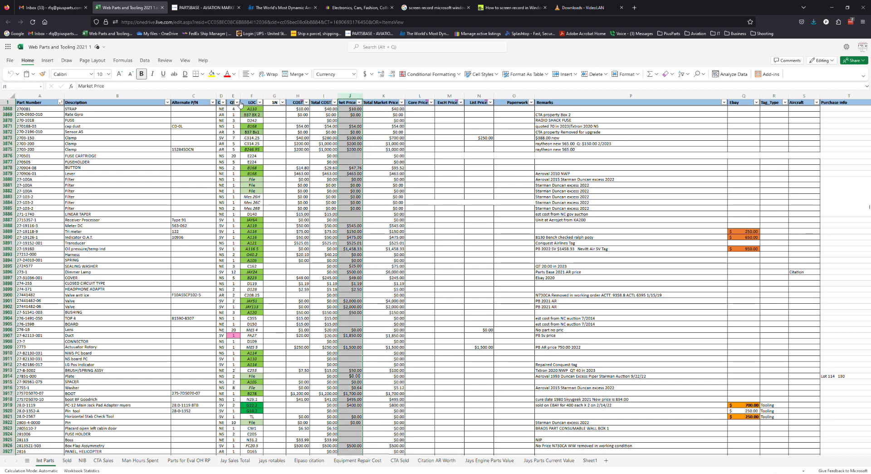
pyautogui.click(380, 132)
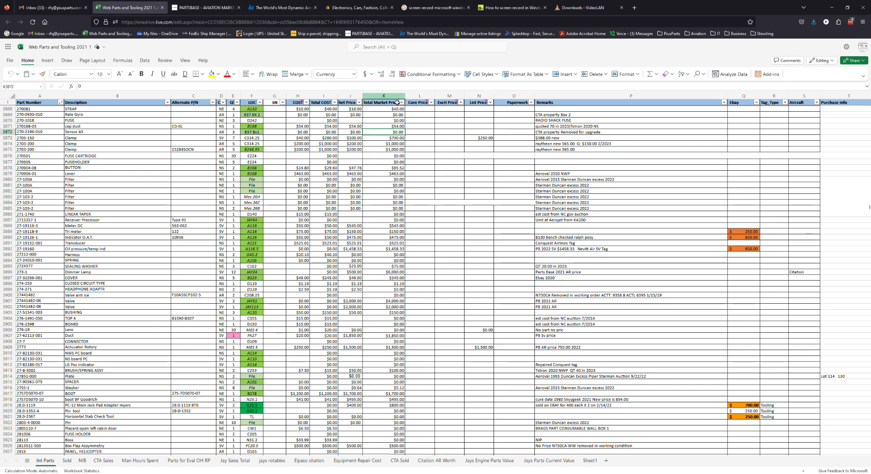
# Examine the Core Price and ExcH Price columns of the parts list
pyautogui.click(420, 98)
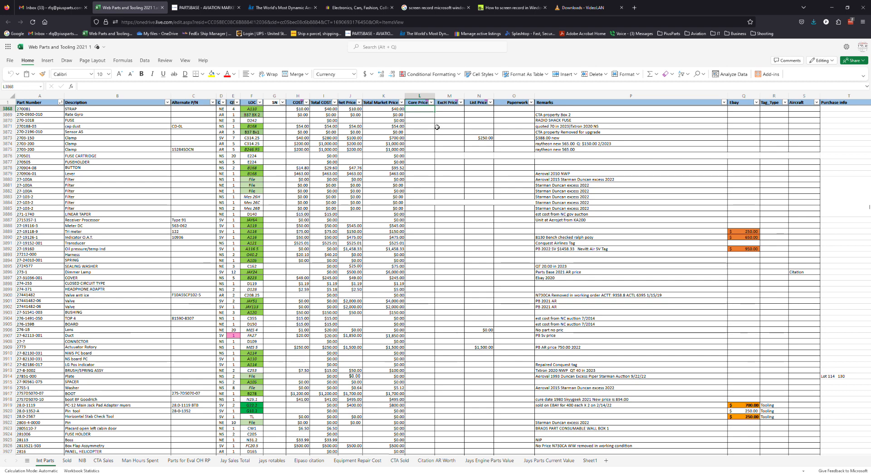
pyautogui.click(449, 95)
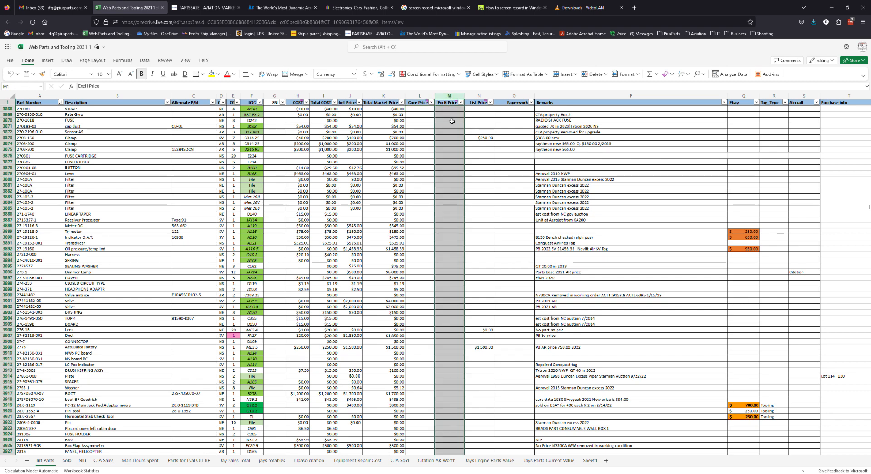
pyautogui.click(452, 132)
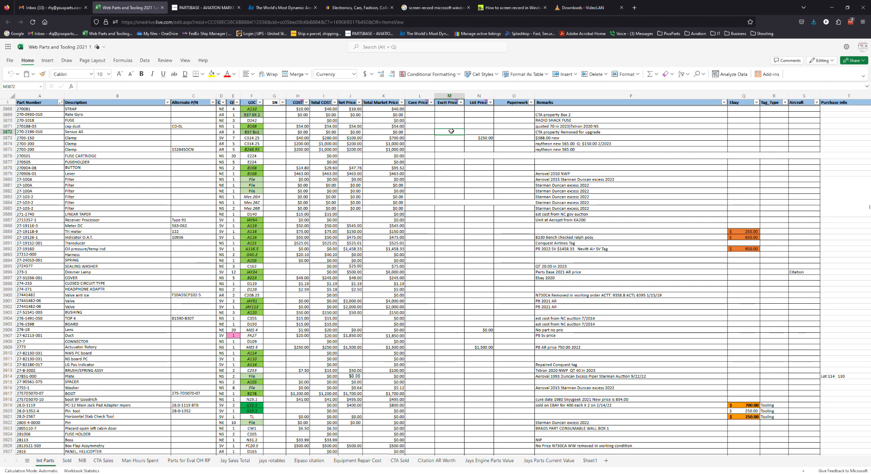
# Examine the List Price and Paperwork columns of the parts list
pyautogui.click(482, 114)
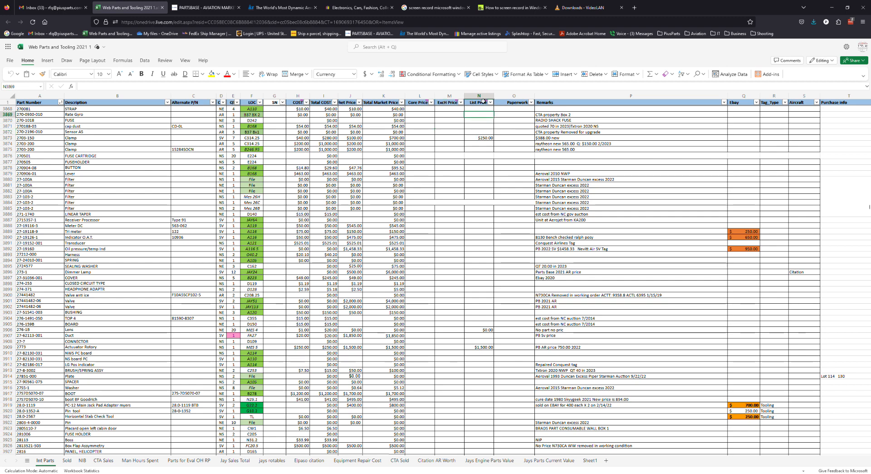
pyautogui.click(482, 99)
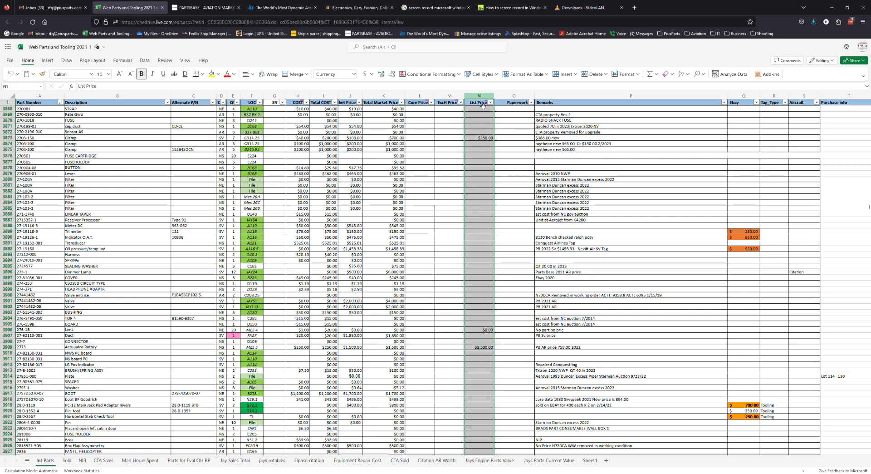
pyautogui.click(476, 138)
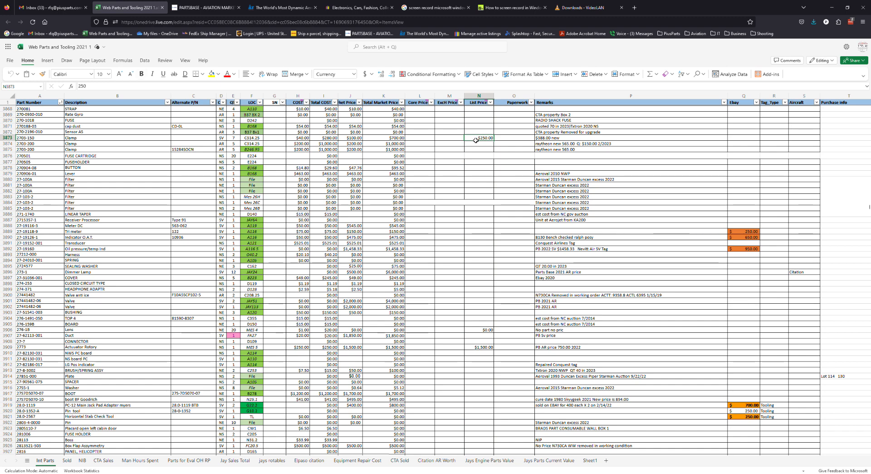
pyautogui.click(517, 100)
pyautogui.click(520, 120)
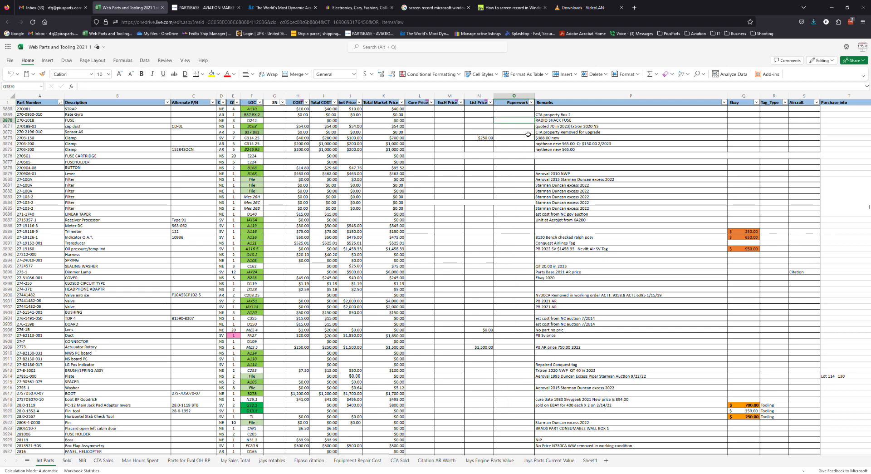
pyautogui.click(517, 133)
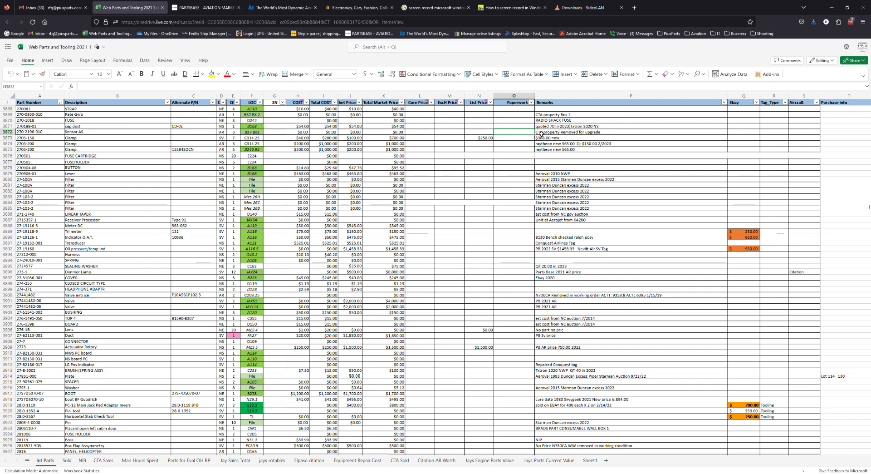
# Examine the Remarks column and the notes it holds for individual parts
pyautogui.click(567, 96)
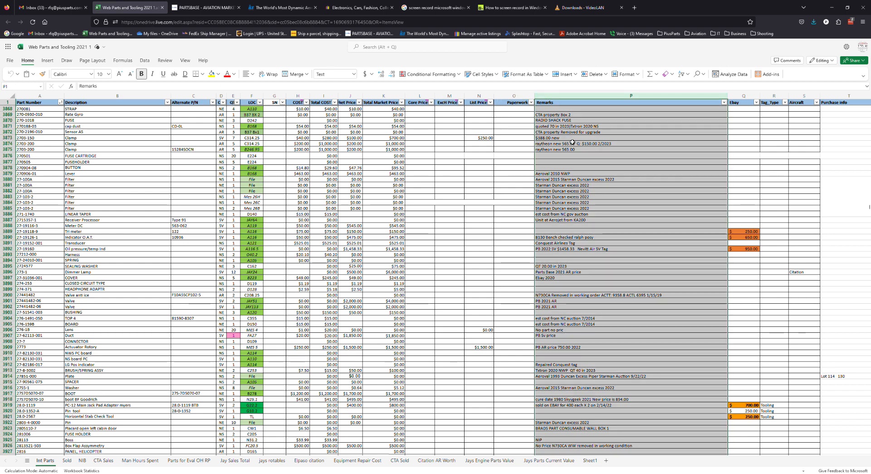
pyautogui.click(573, 139)
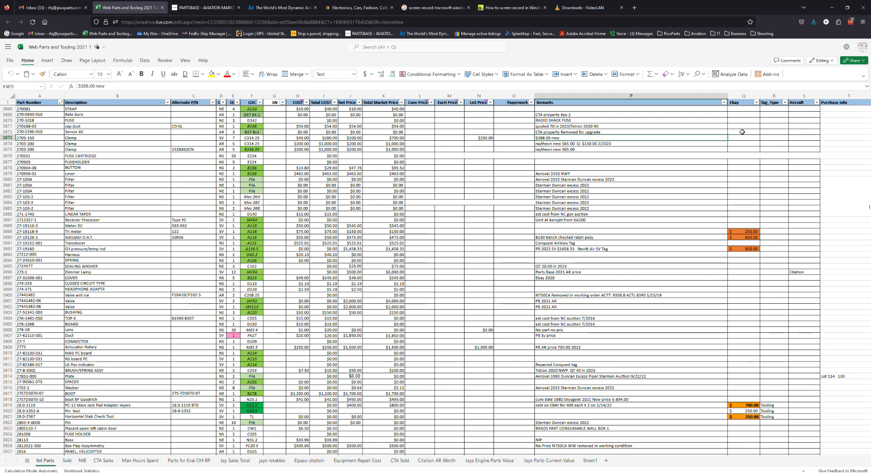
pyautogui.click(561, 186)
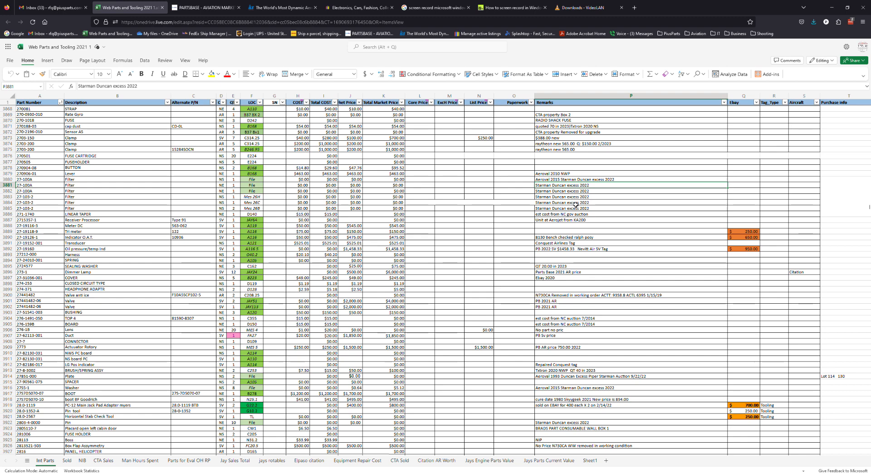
# Examine the Ebay column with its highlighted prices, and the Purchase Info column beyond it
pyautogui.click(747, 96)
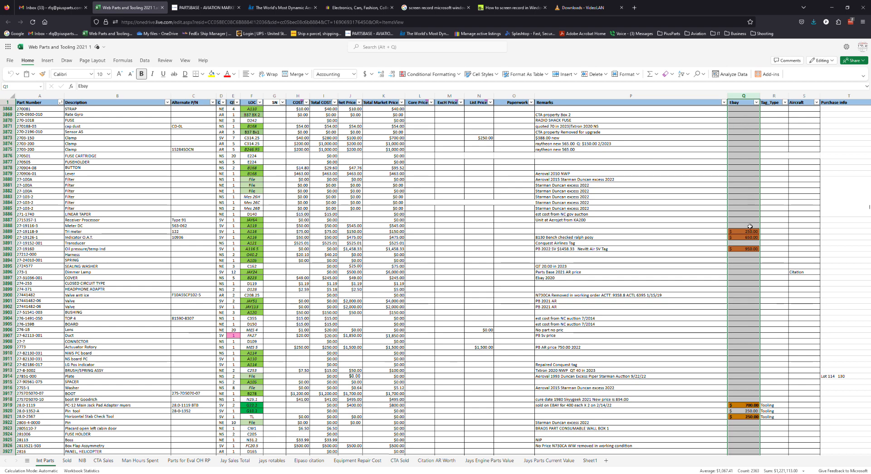
pyautogui.click(751, 226)
pyautogui.scroll(-1, 752, 245)
pyautogui.scroll(1, 751, 236)
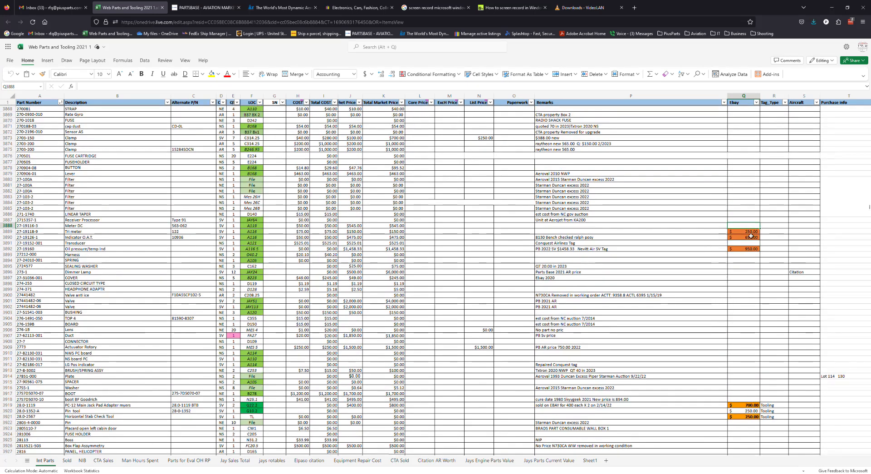
pyautogui.click(751, 232)
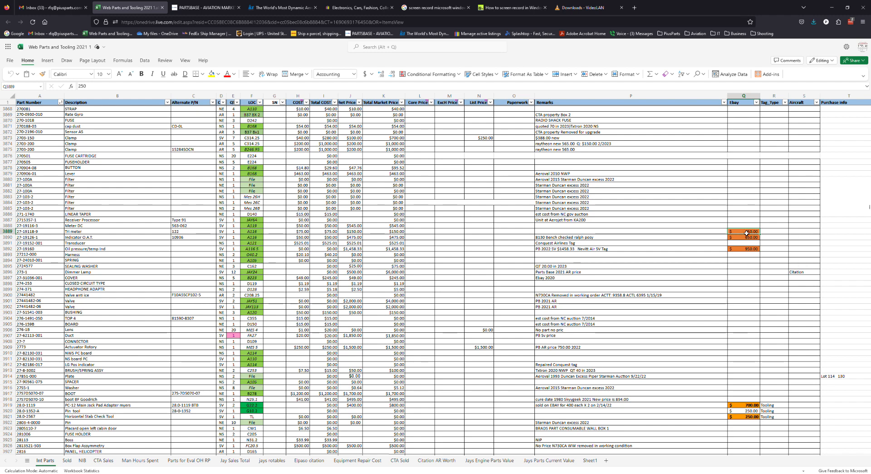
pyautogui.click(838, 220)
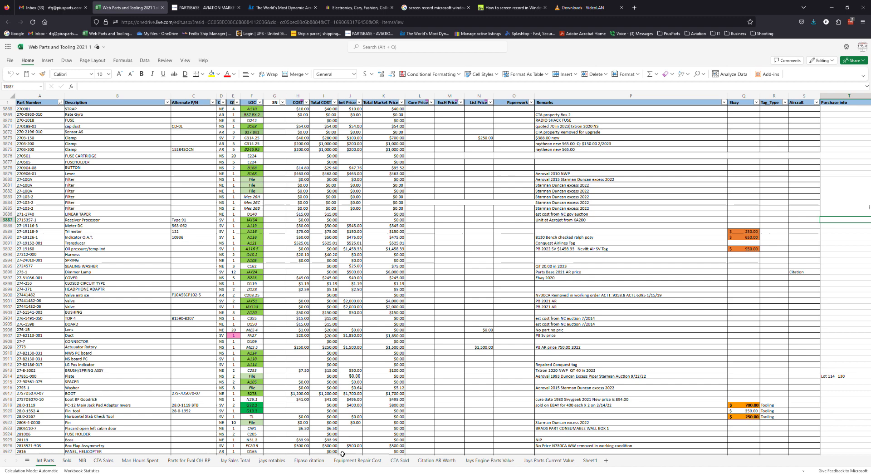
pyautogui.moveTo(341, 452); pyautogui.dragTo(317, 451)
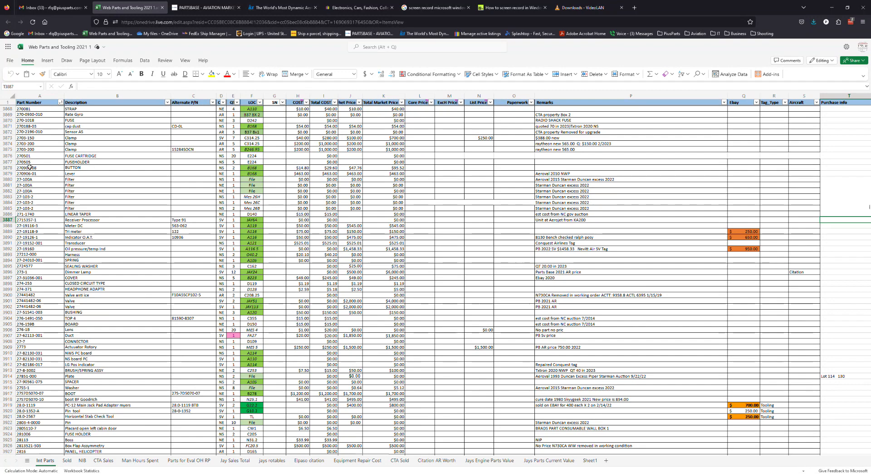
# Duplicate the BUTTON row for part number 270904-08 by inserting a copy of the entire row at row 3878
pyautogui.click(42, 170)
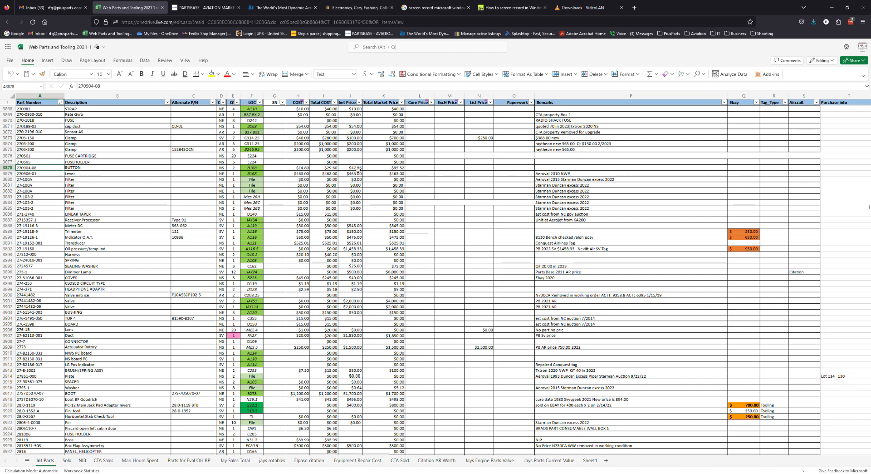
pyautogui.click(261, 169)
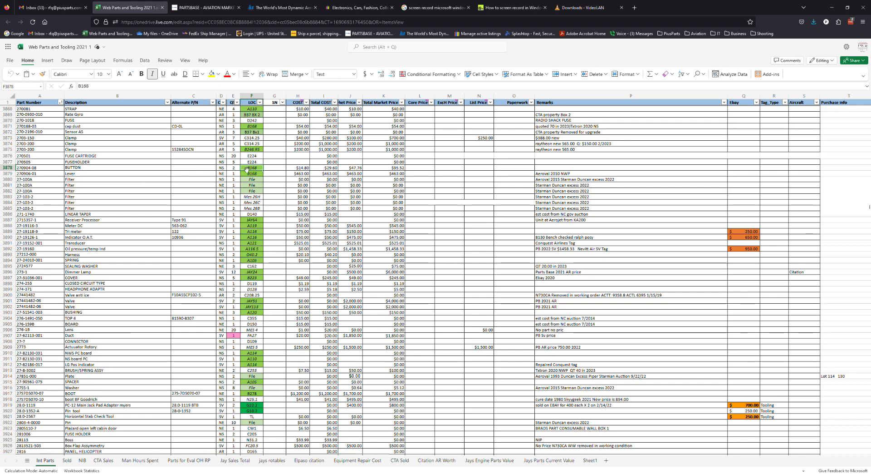
pyautogui.click(8, 167)
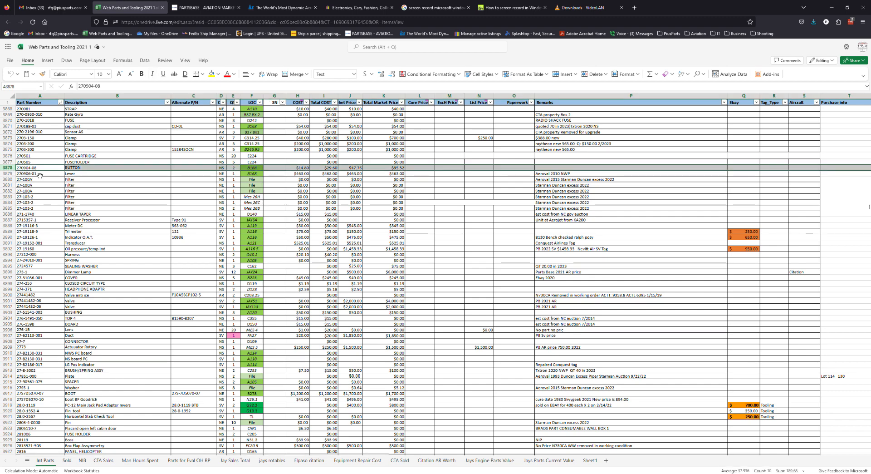
pyautogui.rightClick(12, 168)
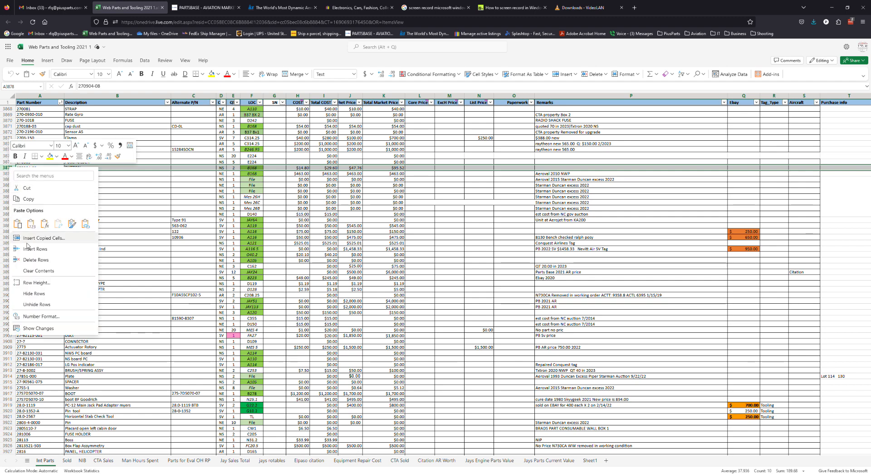
pyautogui.click(30, 200)
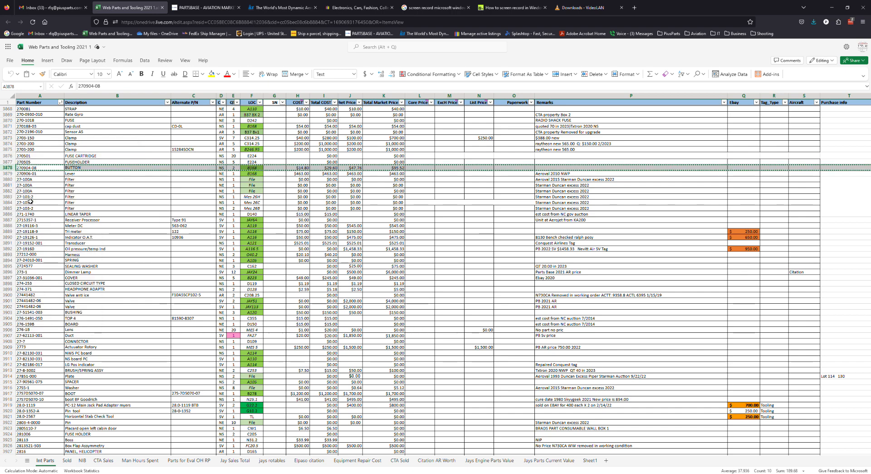
pyautogui.rightClick(11, 169)
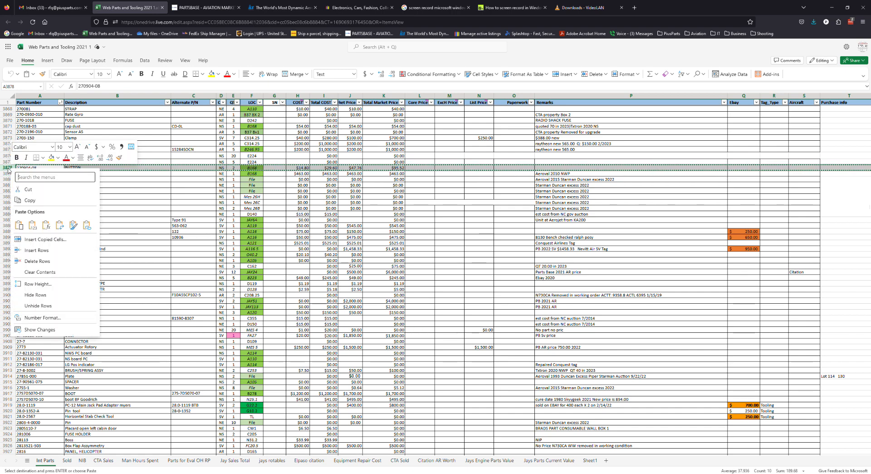
pyautogui.click(45, 239)
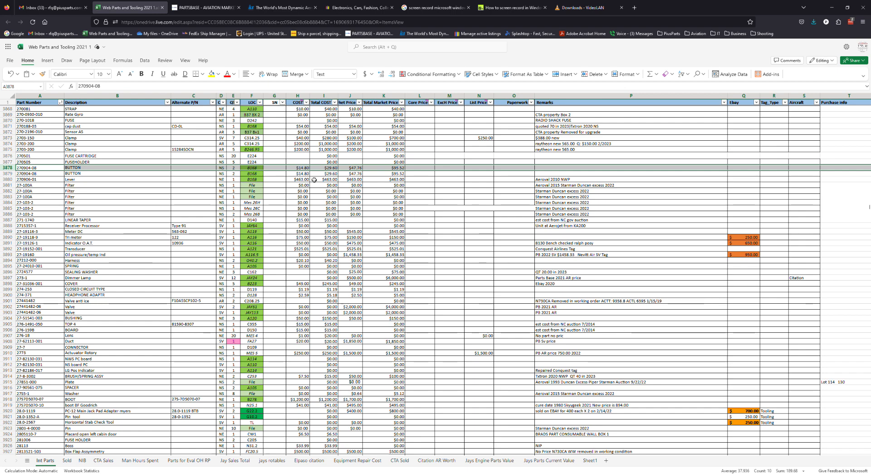
# In the duplicated row 3879, set the part number to 15668 and the description to dadsfa
pyautogui.click(345, 174)
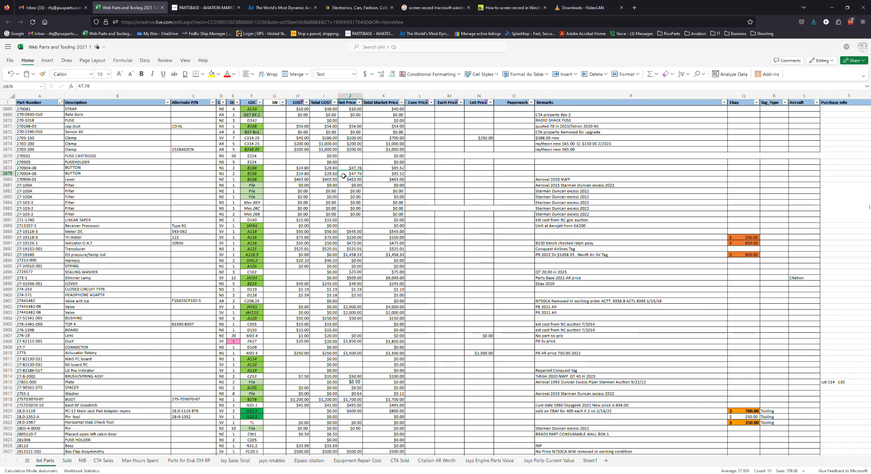
pyautogui.click(60, 174)
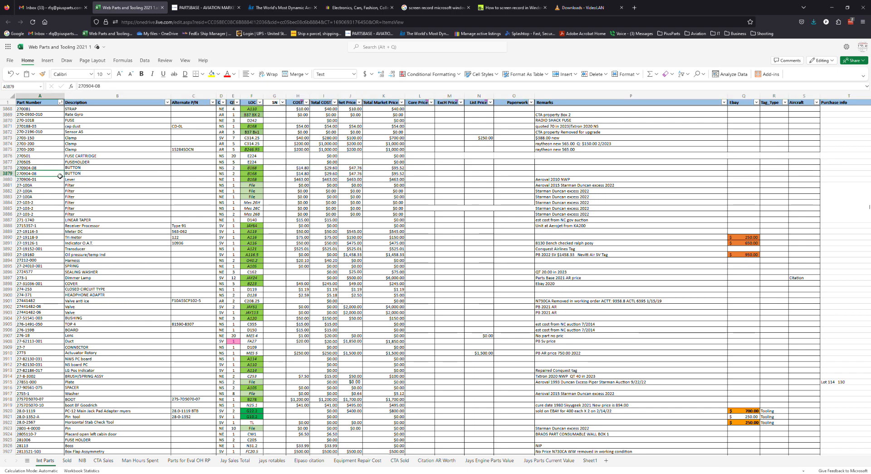
pyautogui.write('15668')
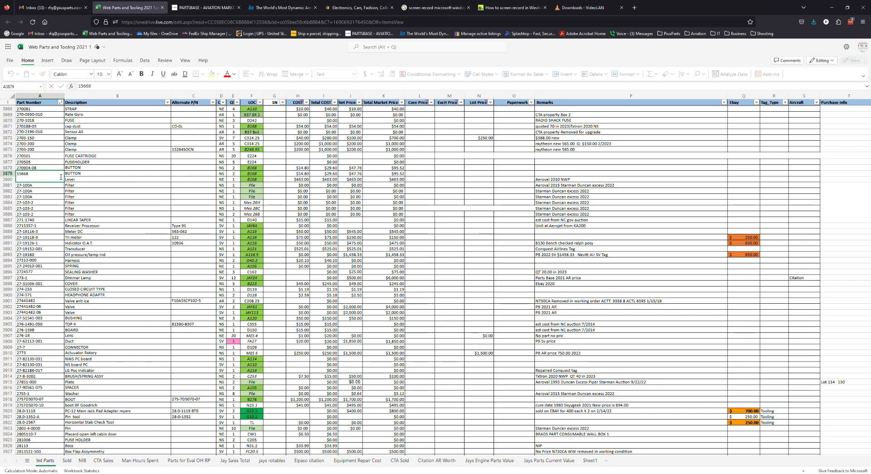
pyautogui.press('Tab')
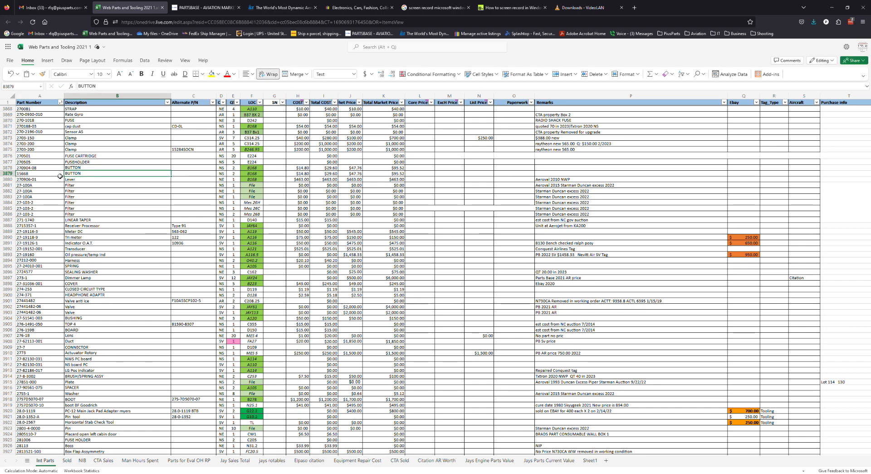
pyautogui.write('dadsfa')
pyautogui.press('Tab')
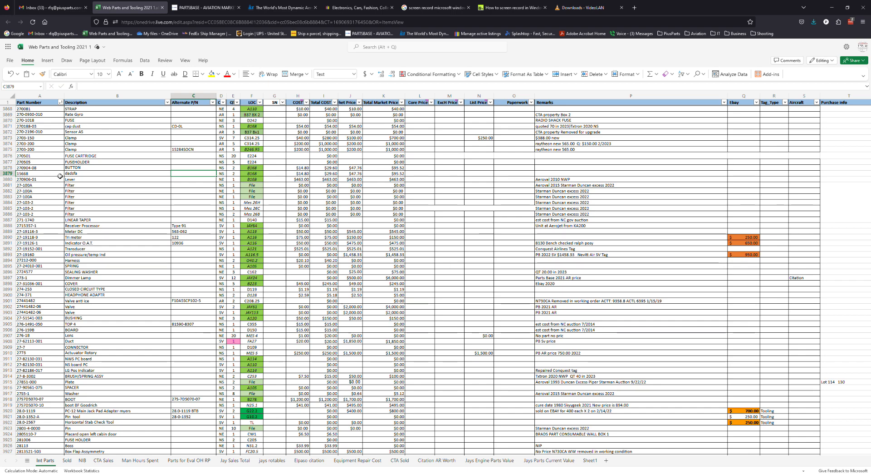
# Review row 3879's cells from condition through Market Price, and consult the PartsBase search page before returning to the workbook
pyautogui.press('Tab')
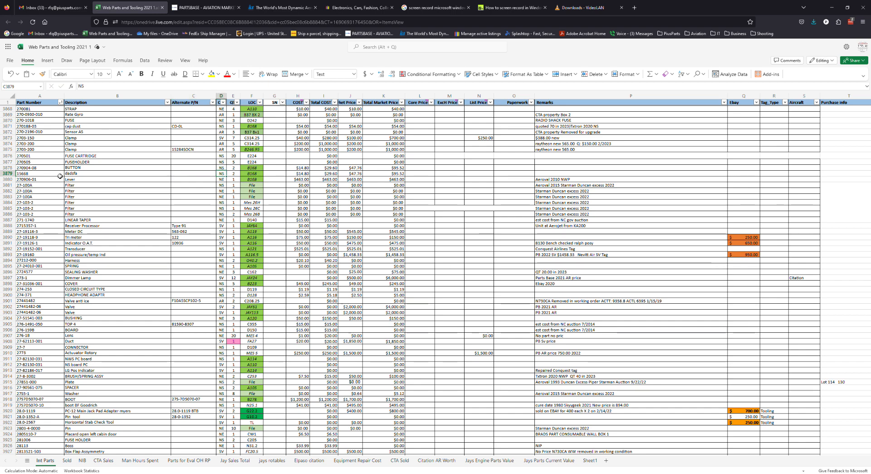
pyautogui.press('Tab')
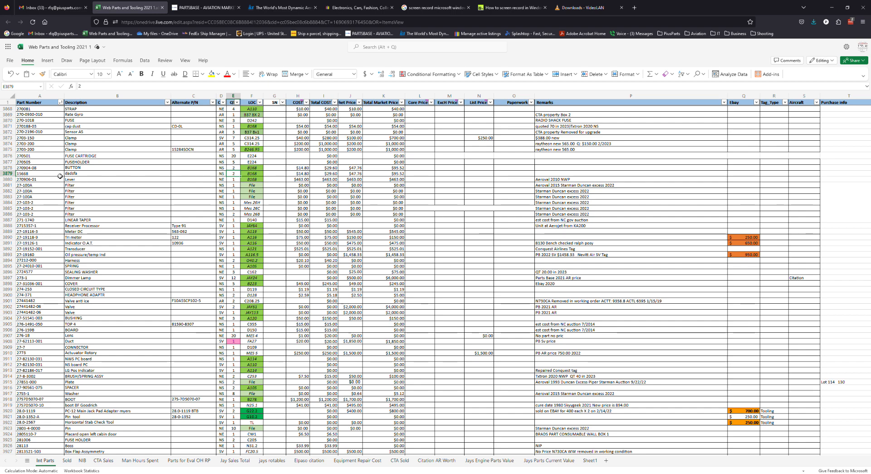
pyautogui.press('Tab')
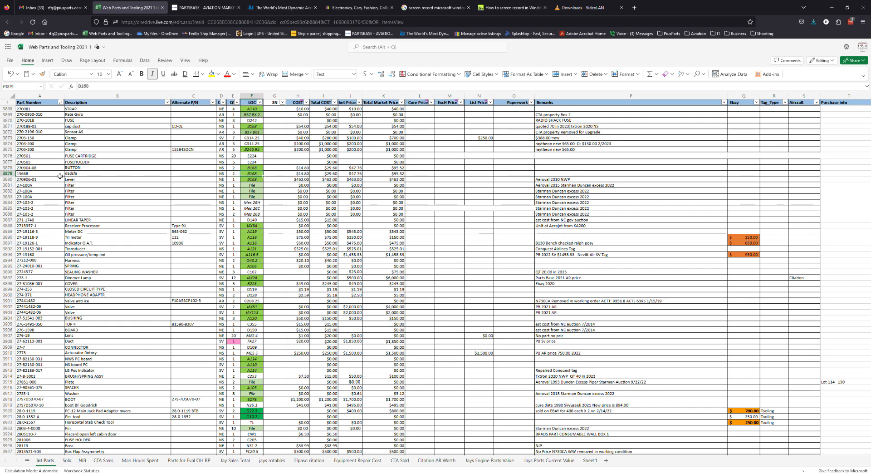
pyautogui.press('Tab')
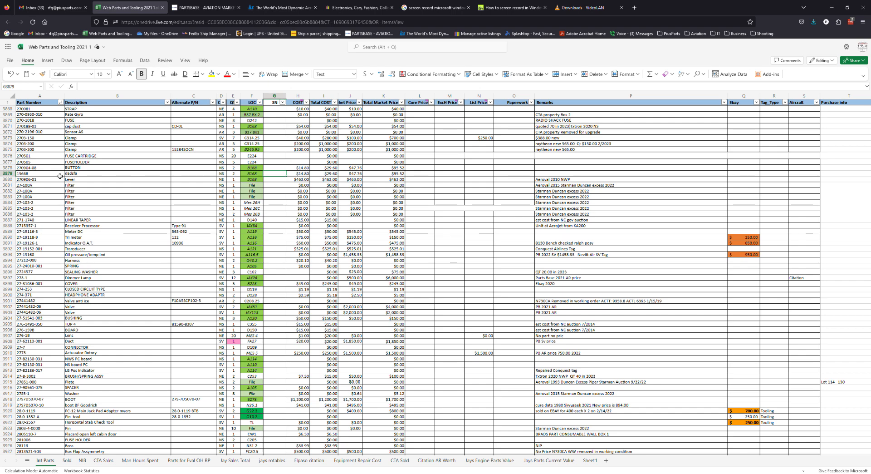
pyautogui.press('Tab')
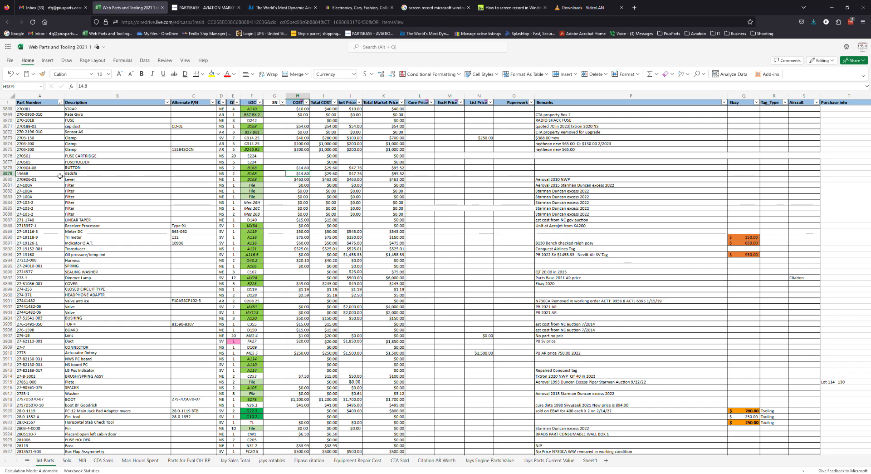
pyautogui.press('Tab')
pyautogui.press('Tab')
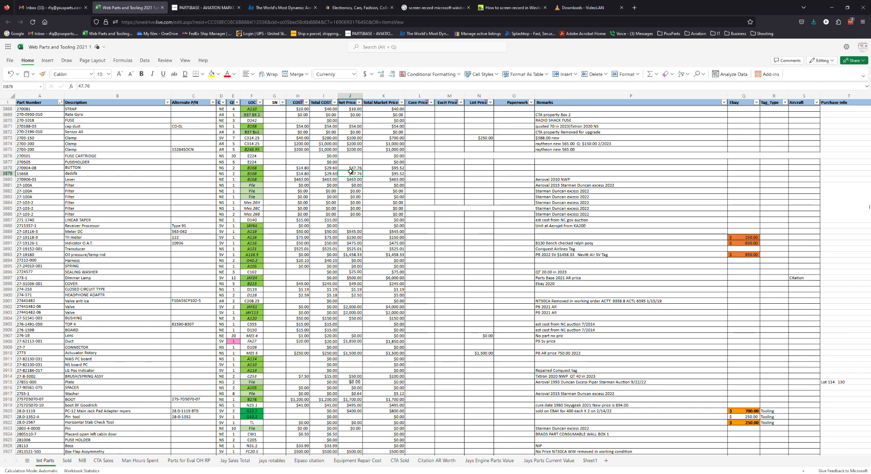
pyautogui.click(213, 8)
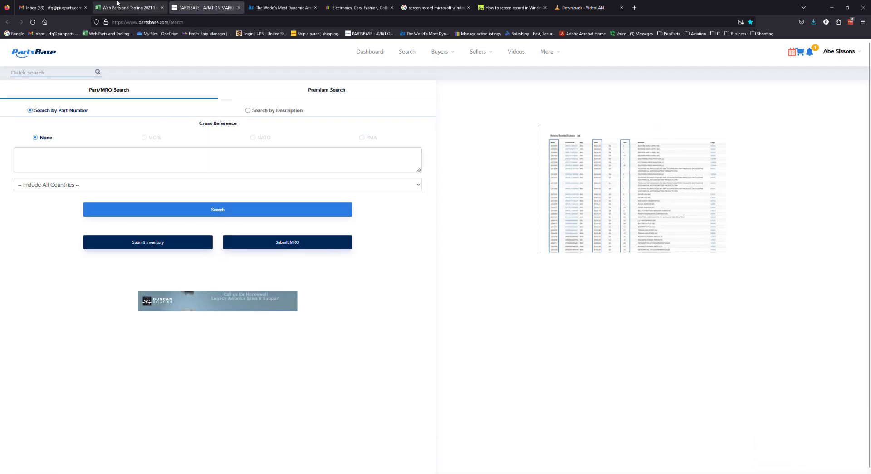
pyautogui.click(140, 8)
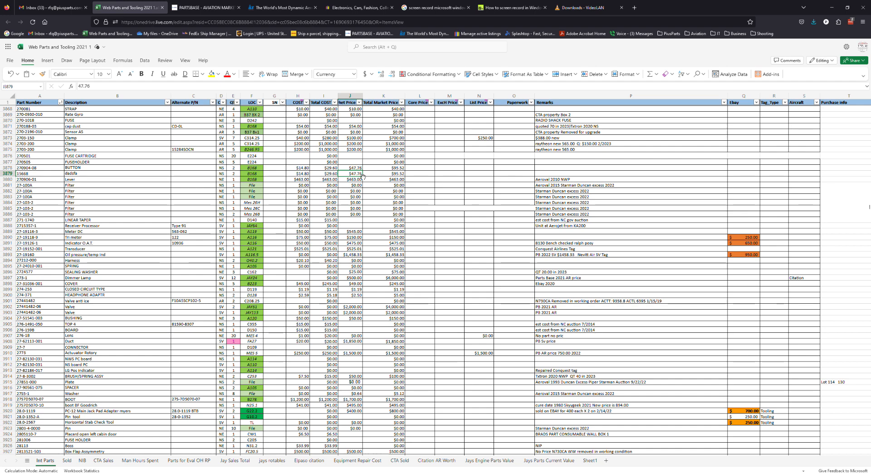
# Review the cells from Total Market Price through List Price in row 3879, and return to the row's part number
pyautogui.press('Right')
pyautogui.press('Right')
pyautogui.press('Right')
pyautogui.press('Right')
pyautogui.press('Left')
pyautogui.press('Left')
pyautogui.press('Left')
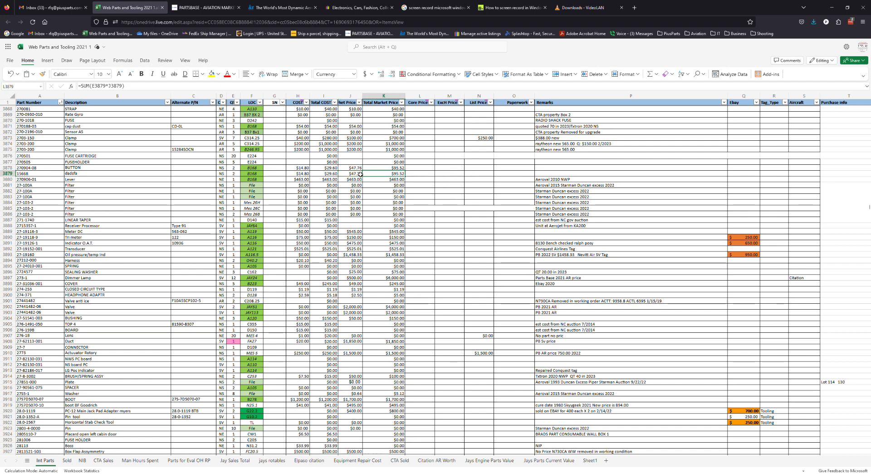
pyautogui.press('Home')
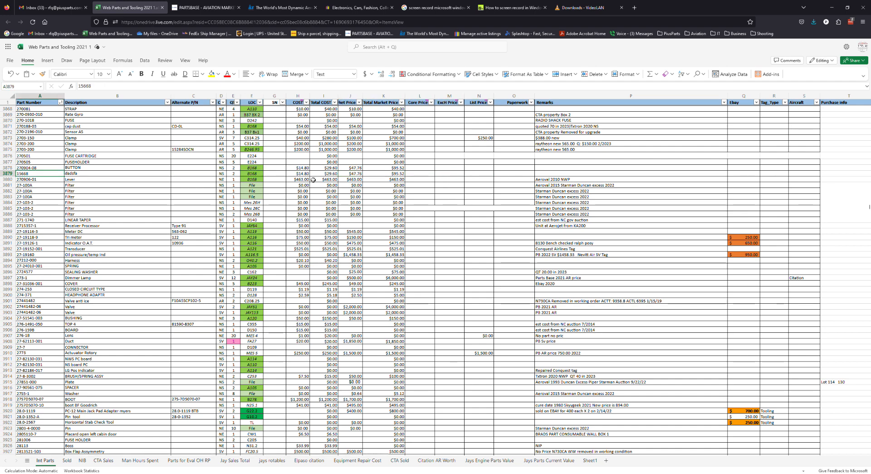
# Undo the part number and description edits in row 3879 and the insertion of the duplicated BUTTON row
pyautogui.press('Right')
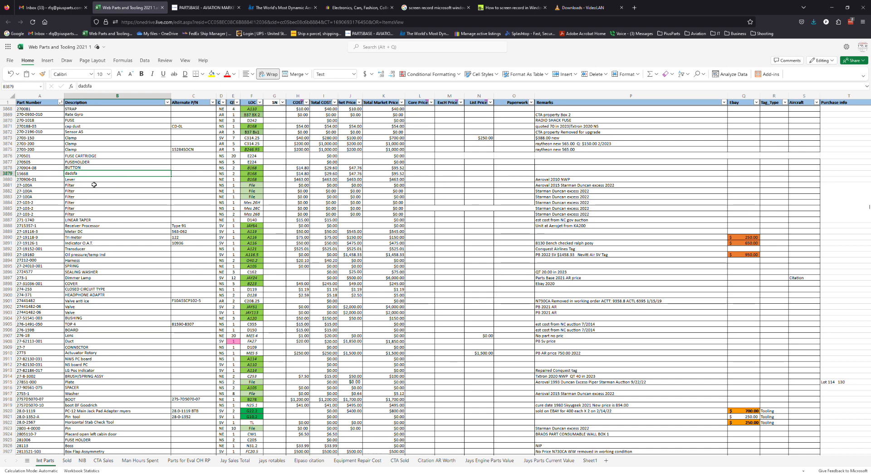
pyautogui.hotkey('ctrl', 'z')
pyautogui.hotkey('ctrl', 'z')
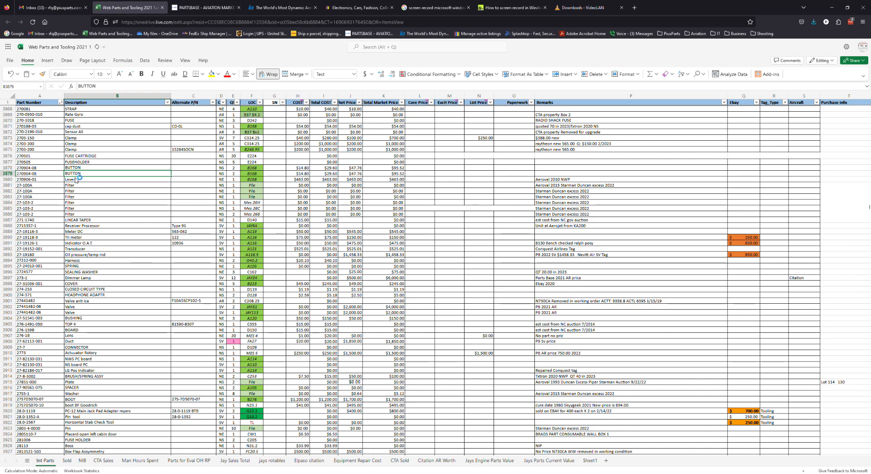
pyautogui.hotkey('ctrl', 'z')
pyautogui.click(41, 176)
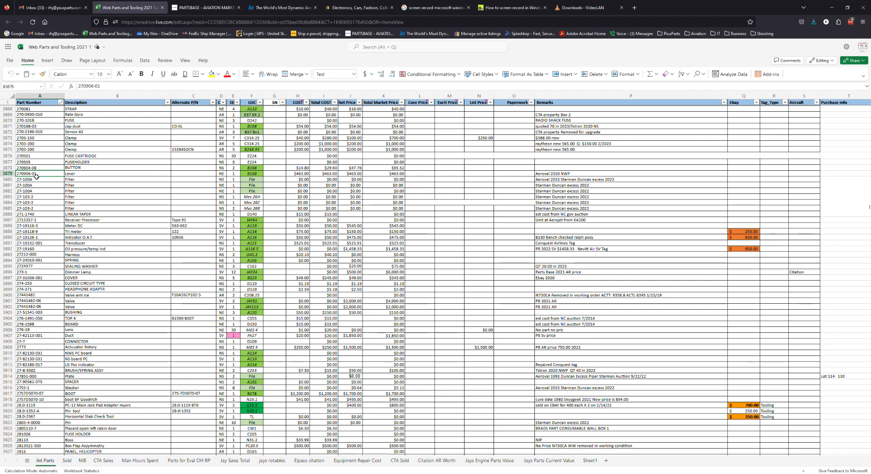
pyautogui.click(356, 174)
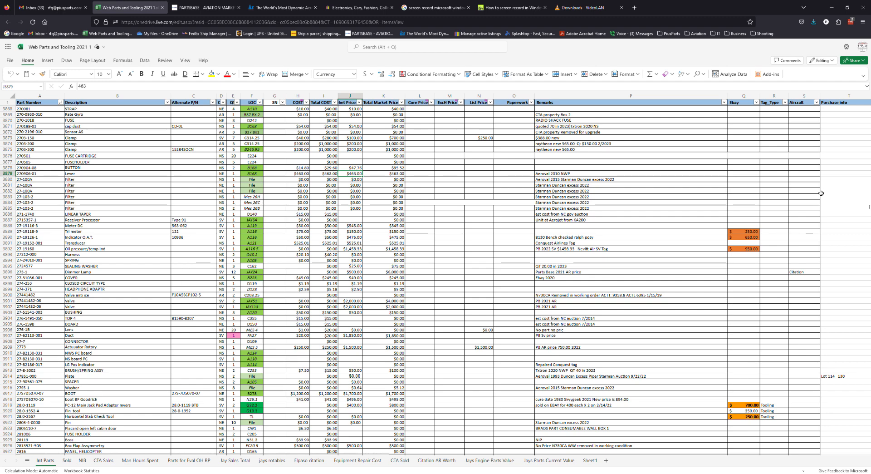
# Close the VideoLAN downloads page and both screen-recording pages in the browser, keeping the eBay page open
pyautogui.click(418, 8)
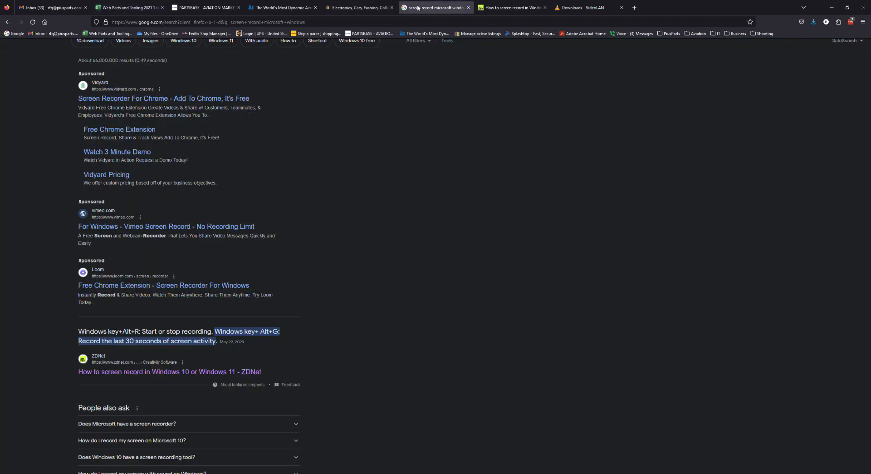
pyautogui.click(343, 6)
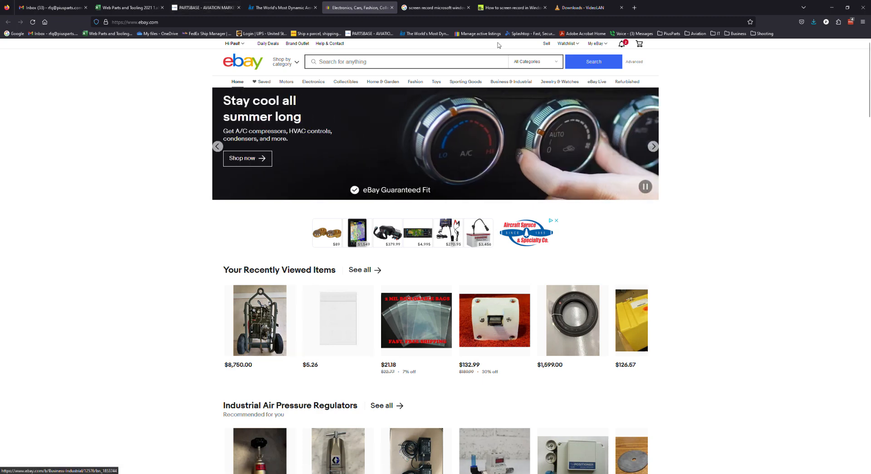
pyautogui.click(622, 7)
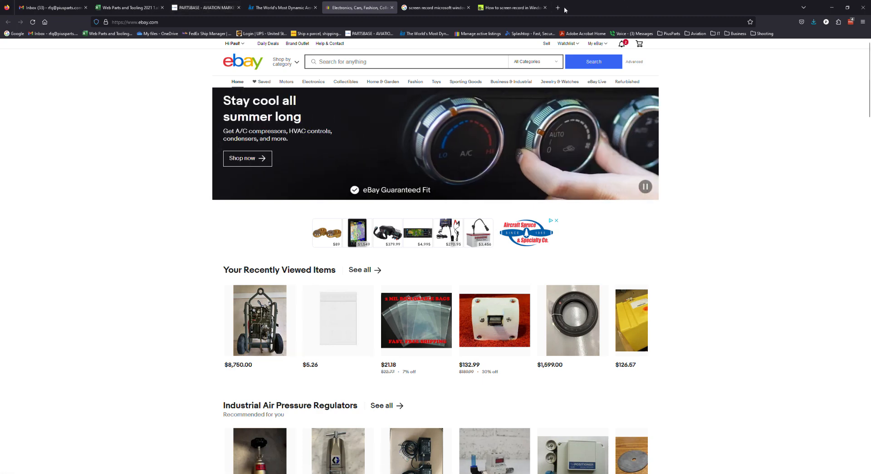
pyautogui.click(545, 7)
pyautogui.click(468, 8)
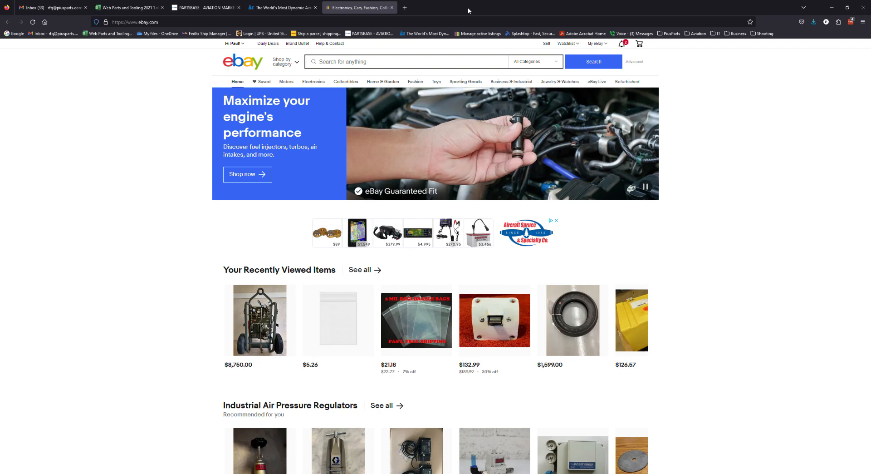
# Copy the Harness part number 27212-000 from the parts workbook and search eBay for it
pyautogui.click(130, 8)
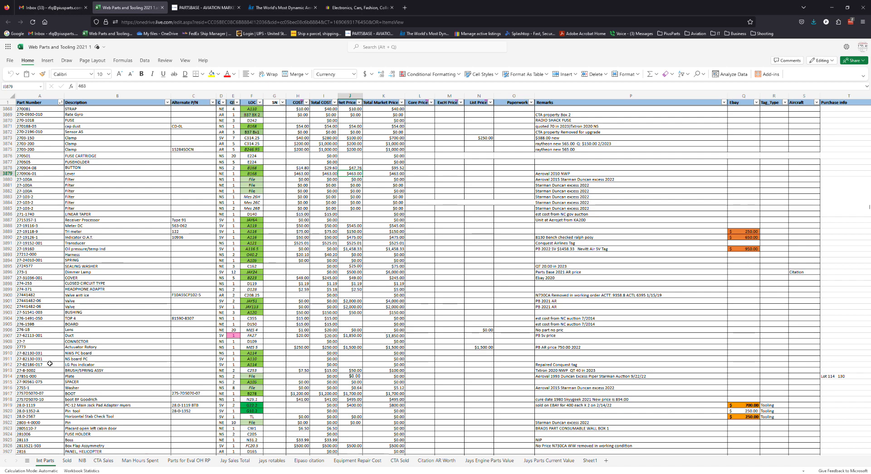
pyautogui.scroll(-6, 50, 363)
pyautogui.scroll(-2, 55, 385)
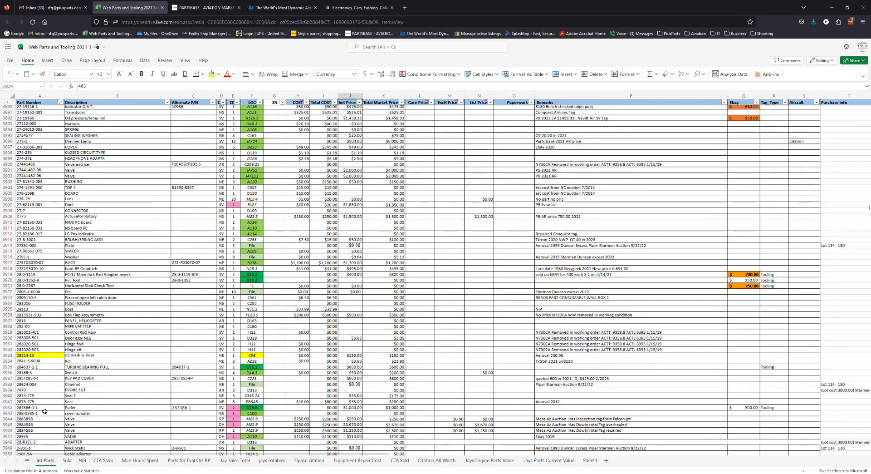
pyautogui.scroll(2, 214, 441)
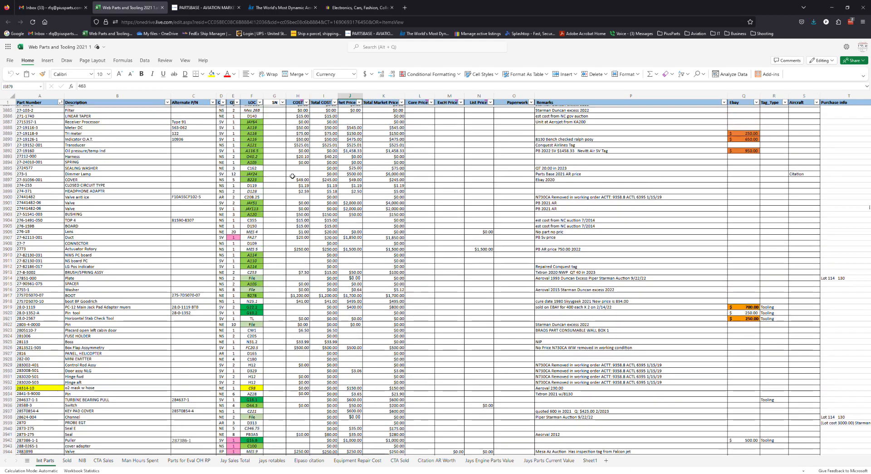
pyautogui.click(44, 157)
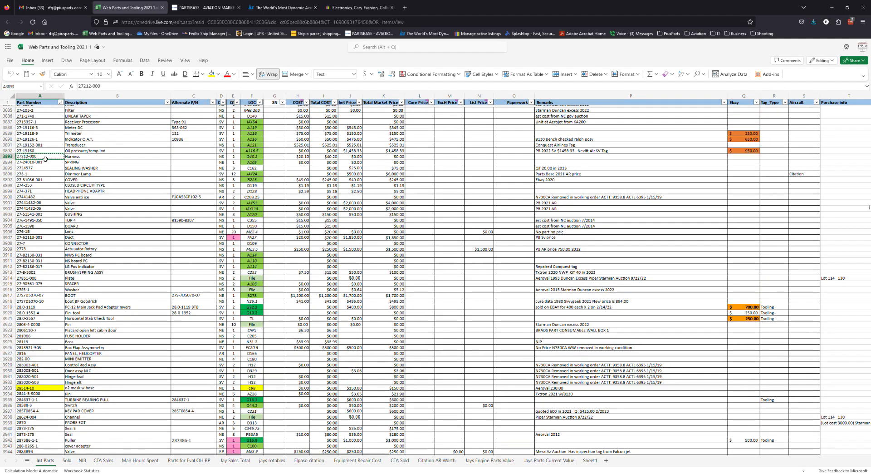
pyautogui.click(359, 8)
pyautogui.click(367, 64)
pyautogui.write('27212-000')
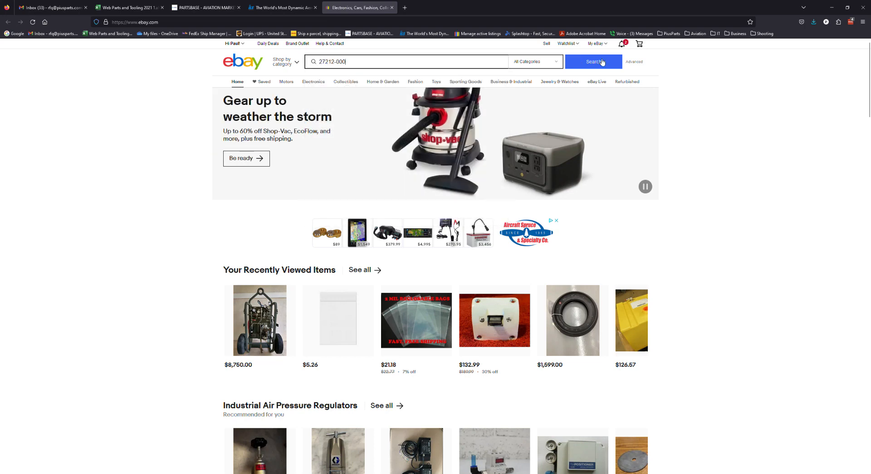
pyautogui.click(602, 63)
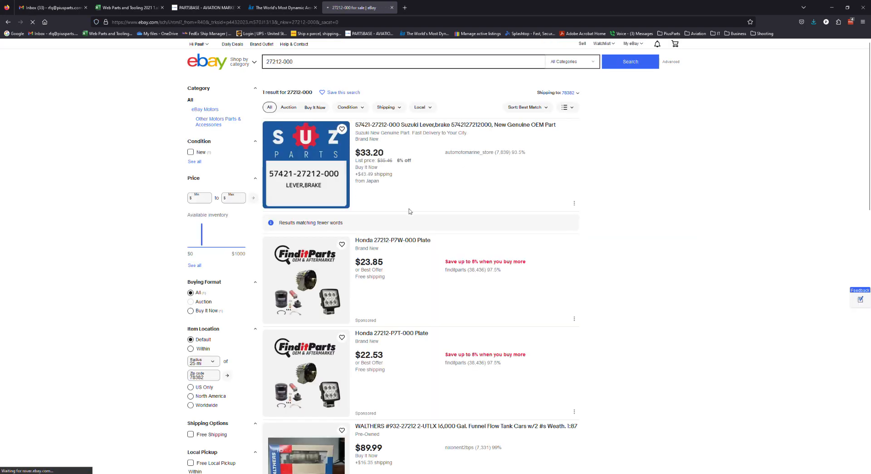
# Search Google for part number 27212-000 on a new browser page
pyautogui.click(137, 8)
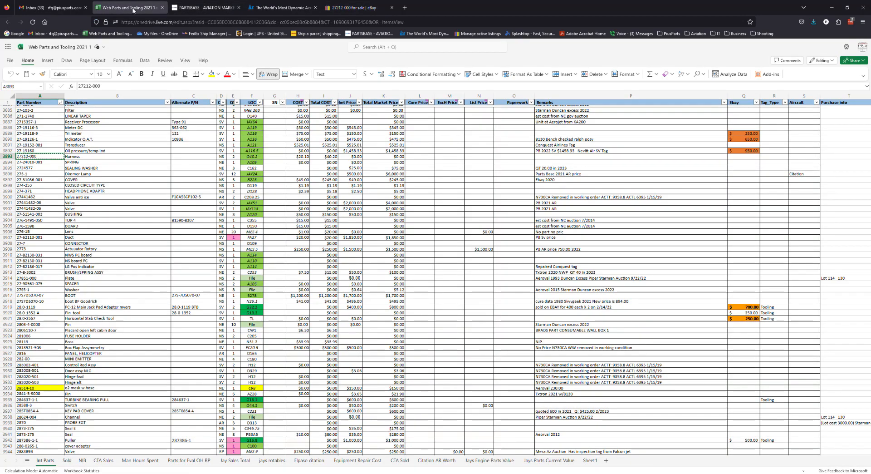
pyautogui.scroll(2, 121, 191)
pyautogui.scroll(5, 122, 191)
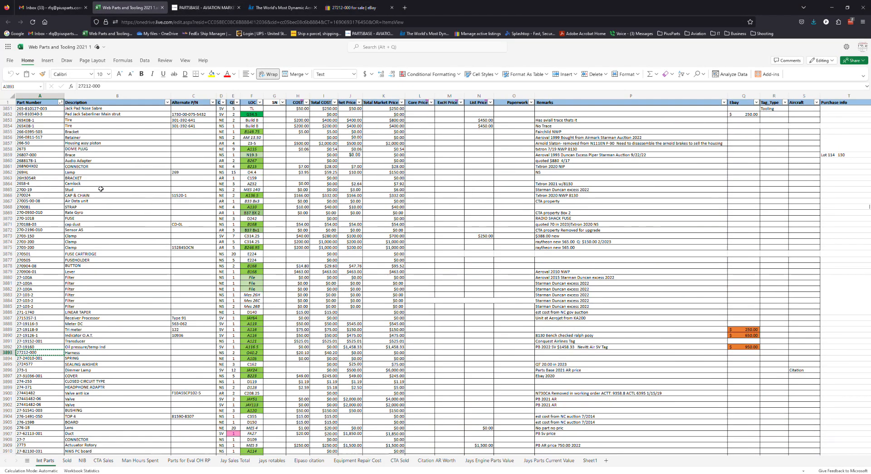
pyautogui.scroll(10, 111, 208)
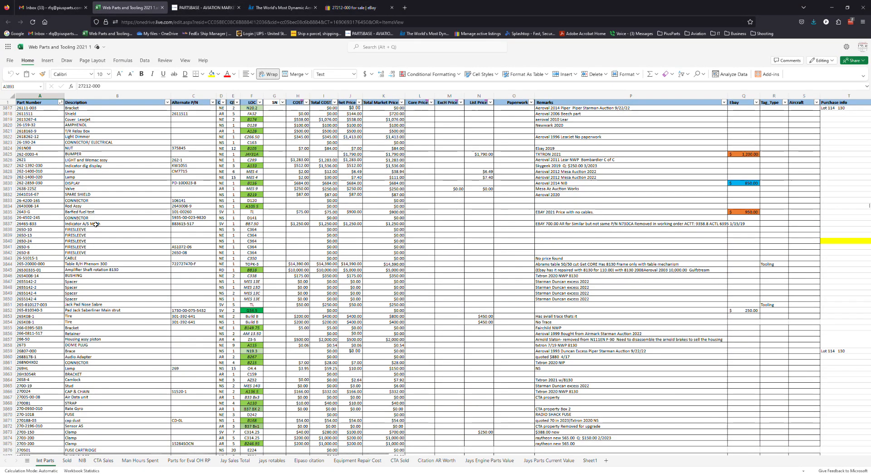
pyautogui.click(356, 8)
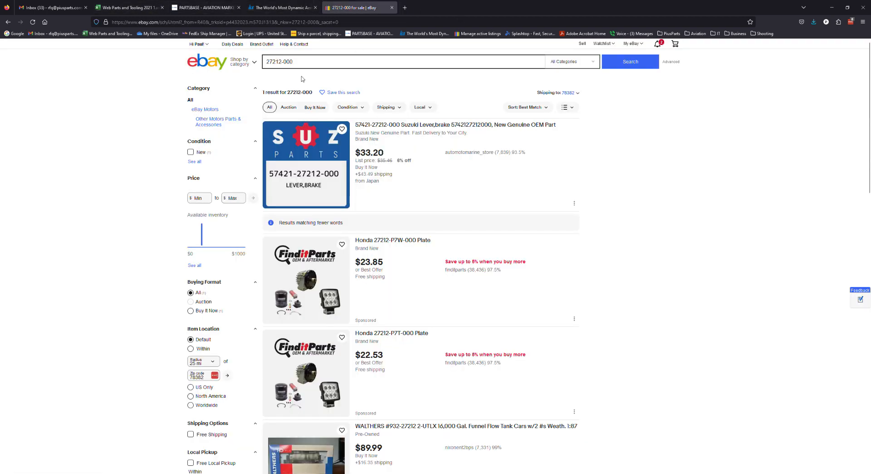
pyautogui.click(404, 8)
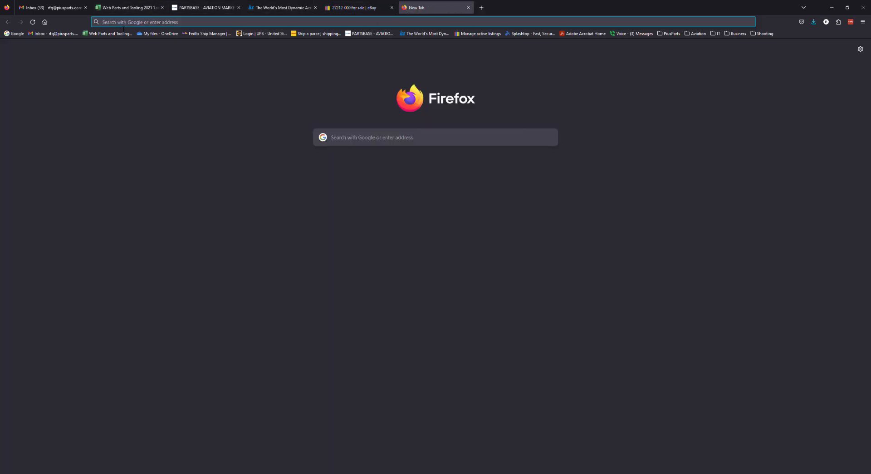
pyautogui.write('27212-000')
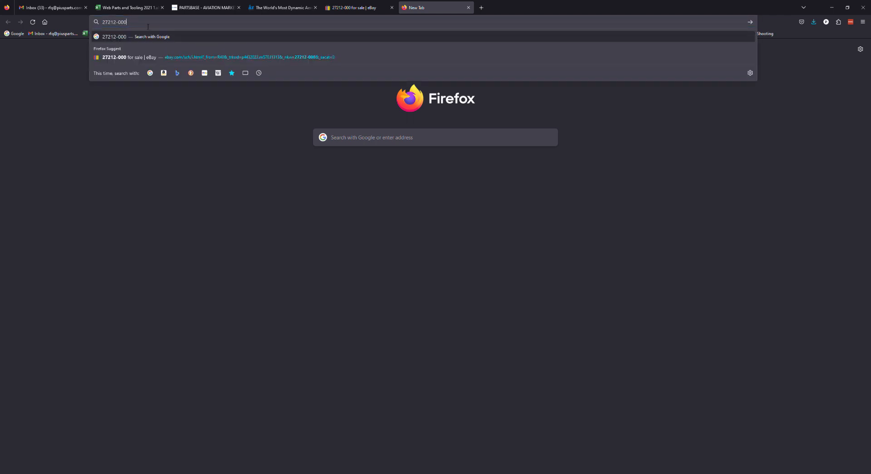
pyautogui.press('Return')
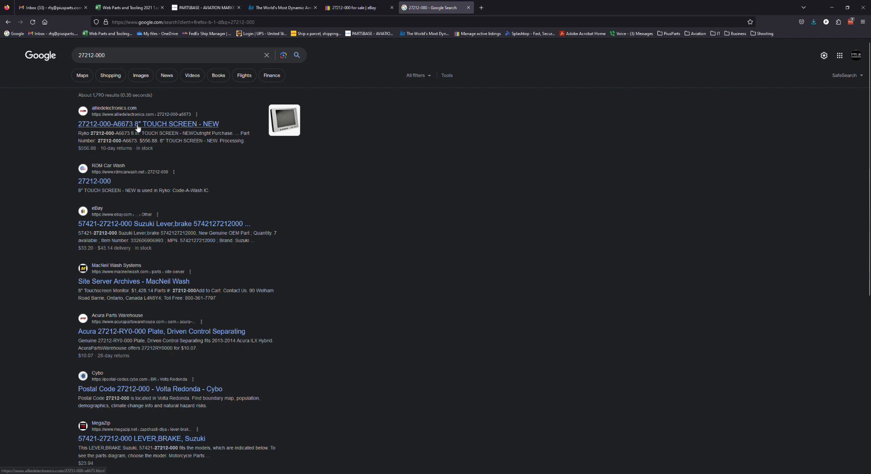
# Find part number 27212-000 in the Int Parts sheet and check its row against the Google search results
pyautogui.click(127, 8)
pyautogui.hotkey('ctrl', 'f')
pyautogui.write('27212-000')
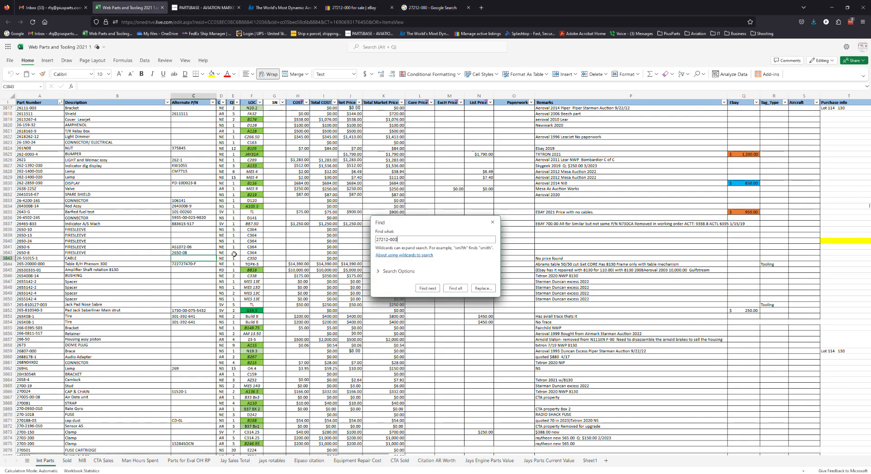
pyautogui.click(437, 288)
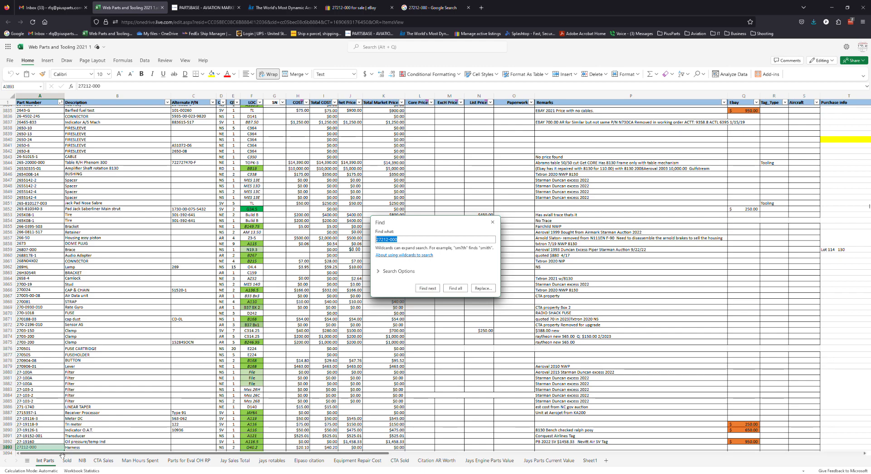
pyautogui.click(55, 449)
pyautogui.scroll(-5, 102, 213)
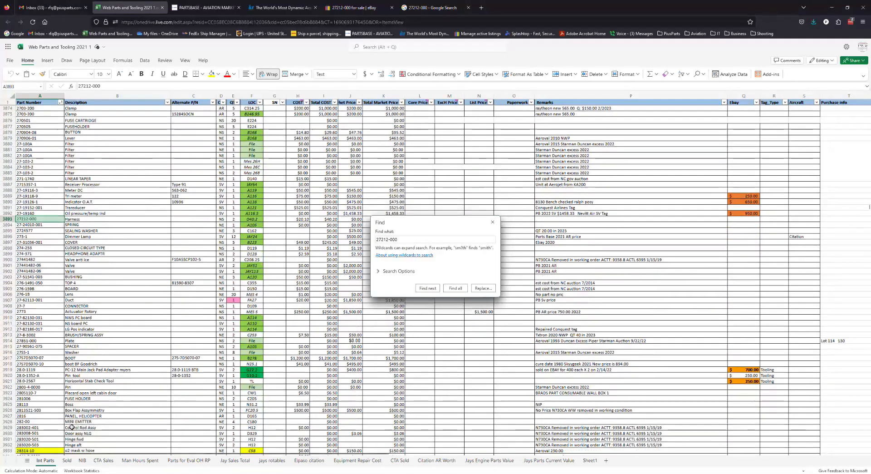
pyautogui.scroll(-2, 153, 224)
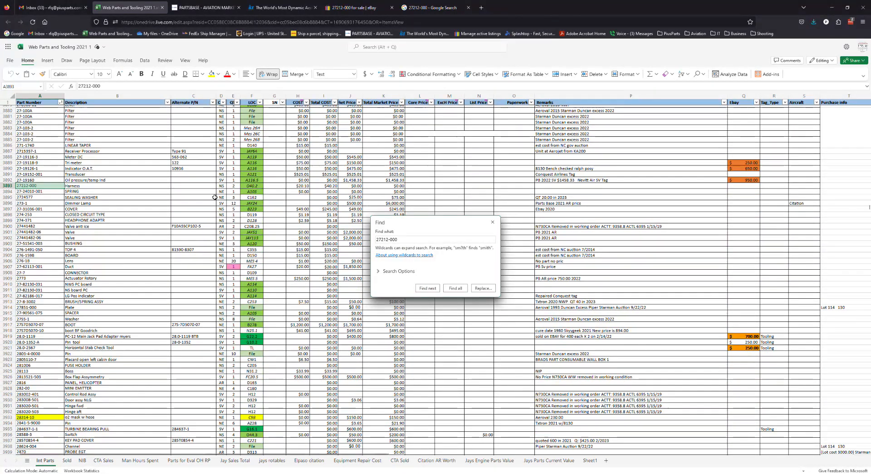
pyautogui.click(427, 7)
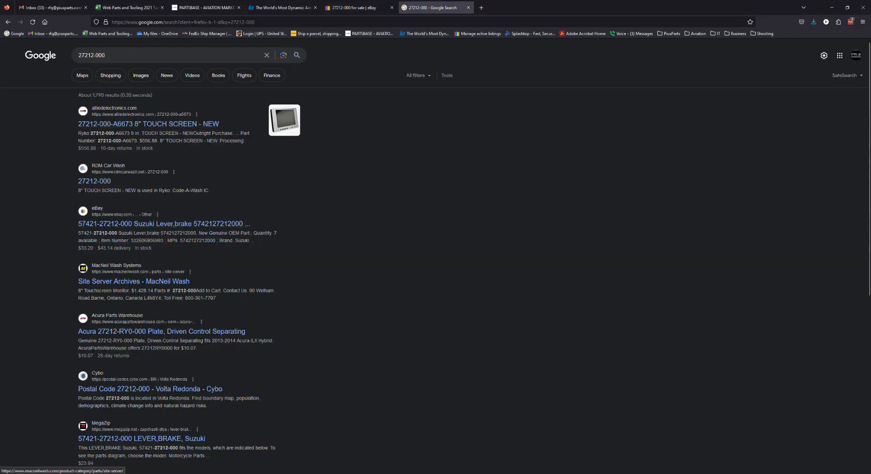
pyautogui.click(138, 7)
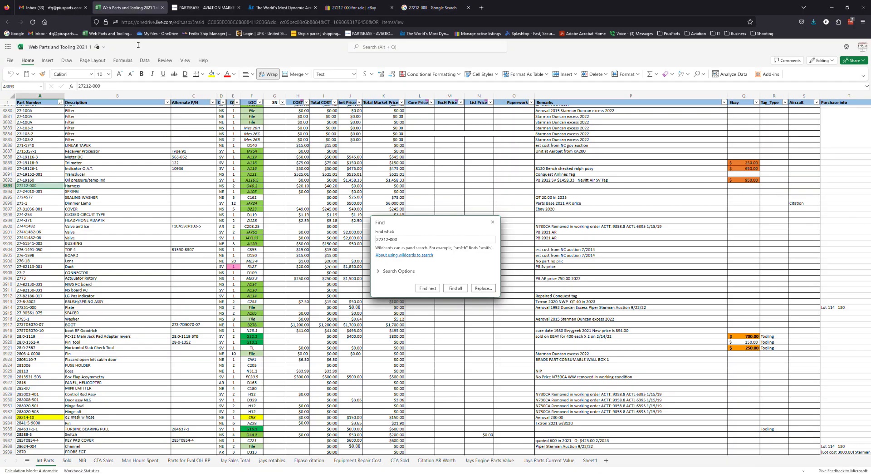
pyautogui.scroll(-6, 49, 383)
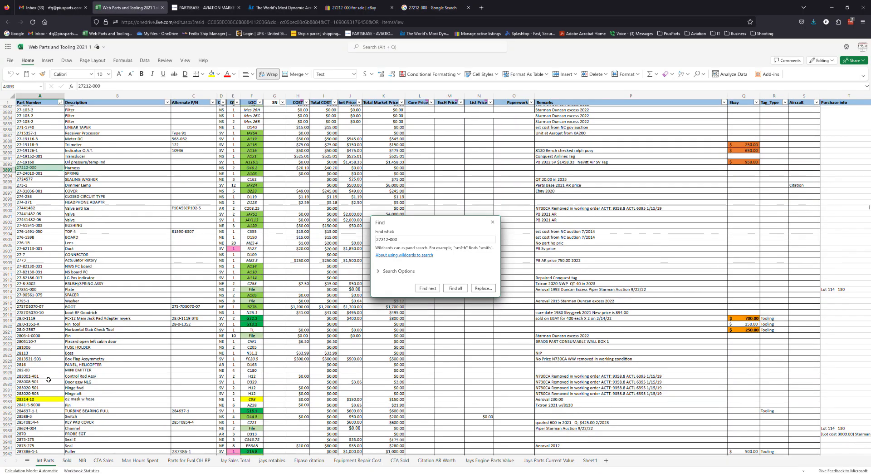
pyautogui.scroll(-7, 48, 377)
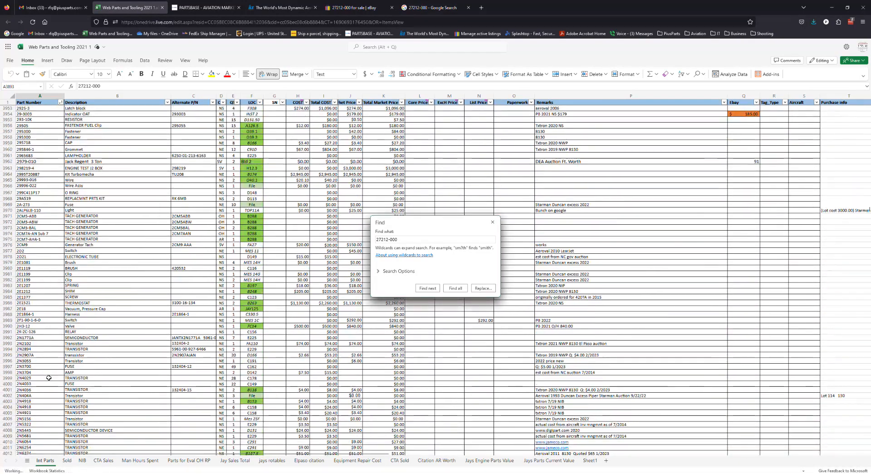
pyautogui.scroll(-14, 49, 378)
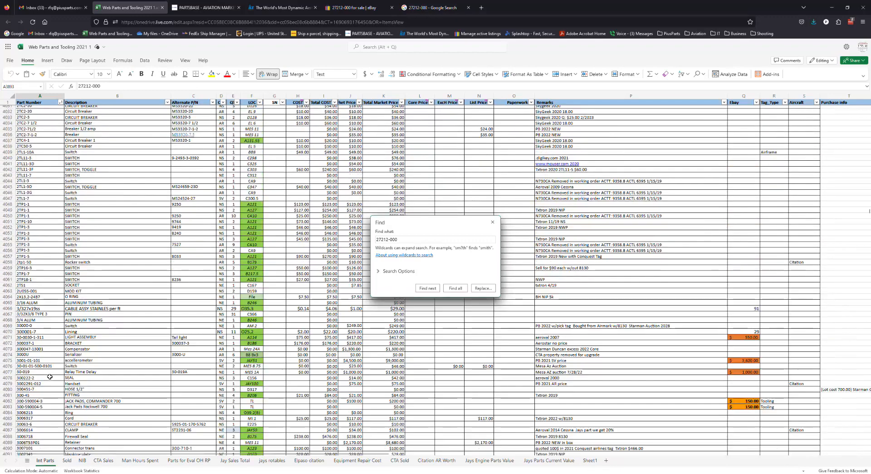
pyautogui.click(46, 401)
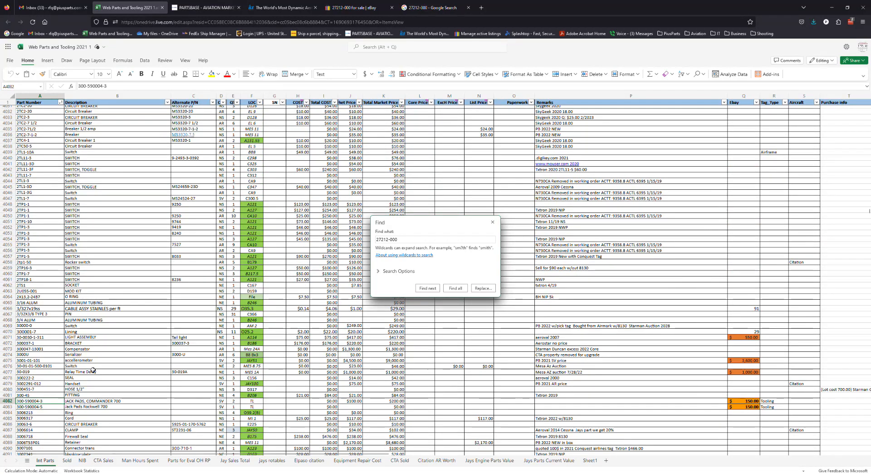
pyautogui.click(418, 8)
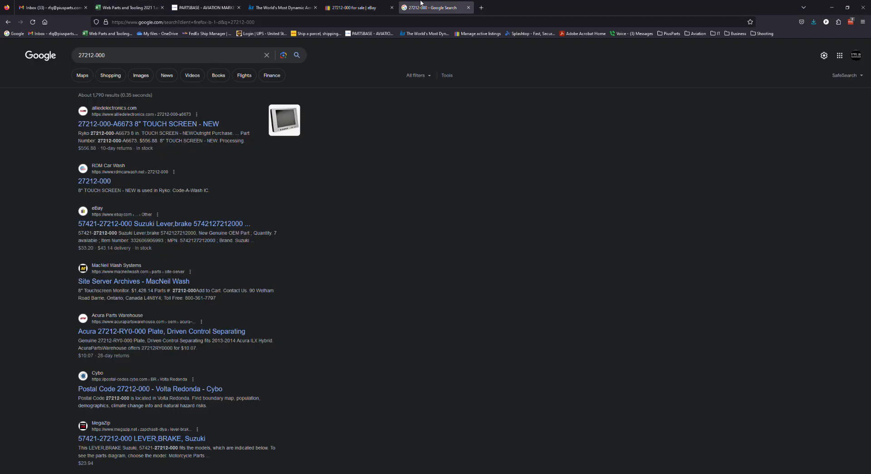
pyautogui.click(337, 13)
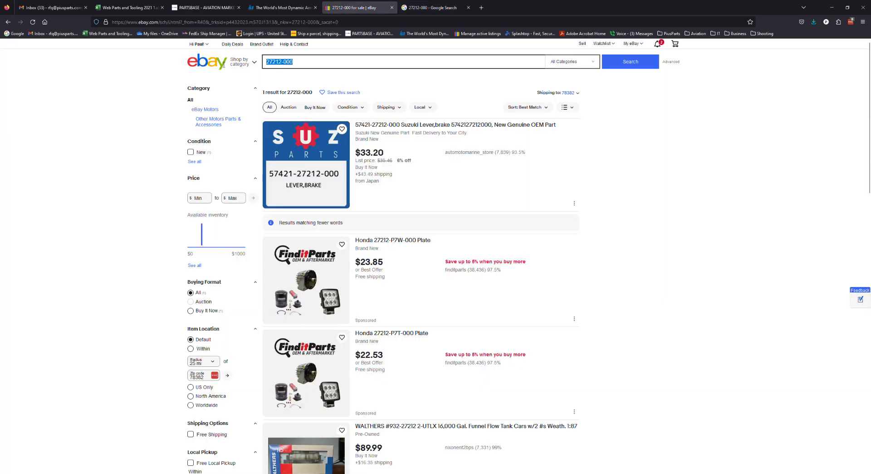
pyautogui.hotkey('ctrl', 'v')
pyautogui.press('Return')
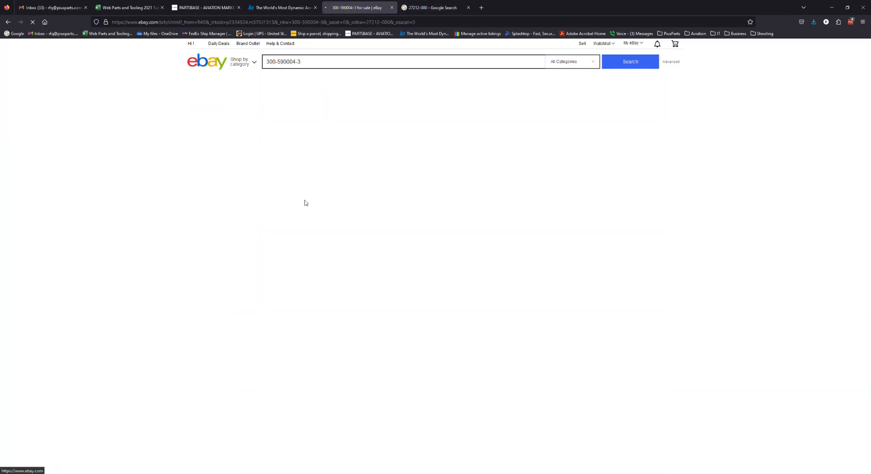
pyautogui.scroll(-5, 306, 202)
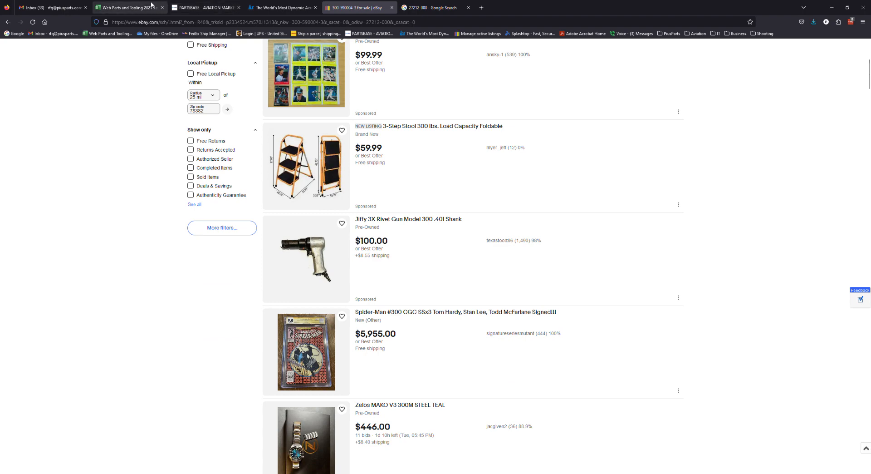
pyautogui.click(151, 6)
pyautogui.click(49, 409)
pyautogui.click(435, 7)
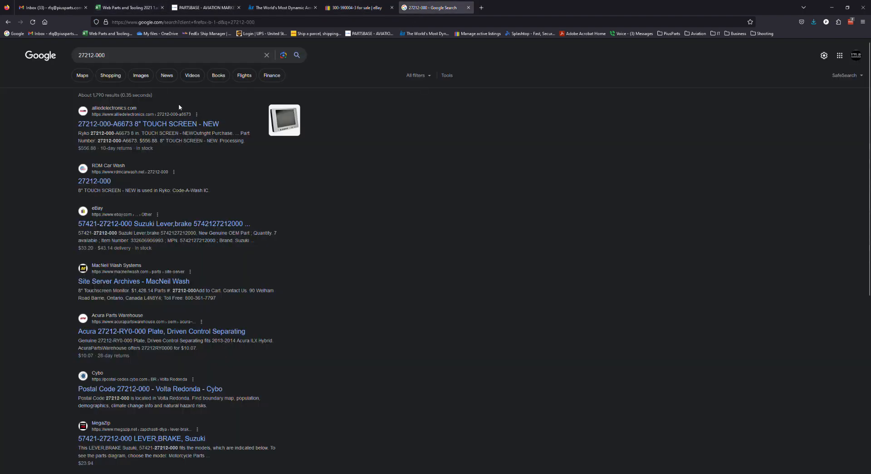
pyautogui.click(123, 57)
pyautogui.hotkey('ctrl', 'a')
pyautogui.hotkey('ctrl', 'v')
pyautogui.press('Return')
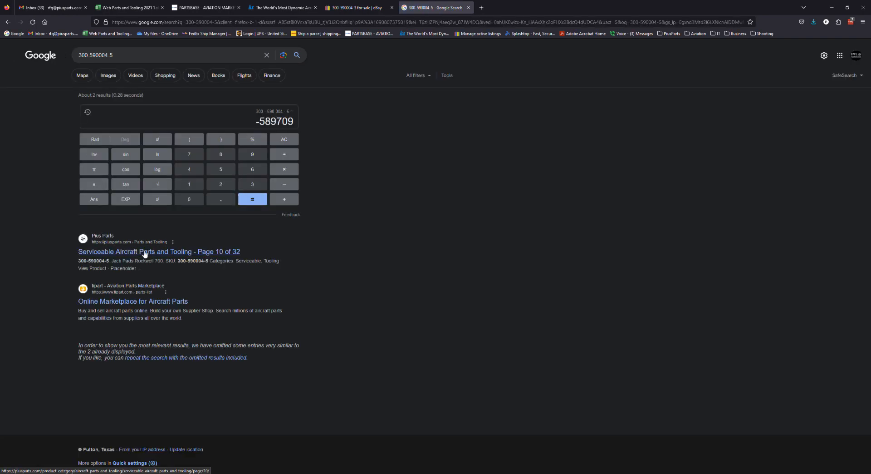
pyautogui.click(358, 7)
pyautogui.click(282, 7)
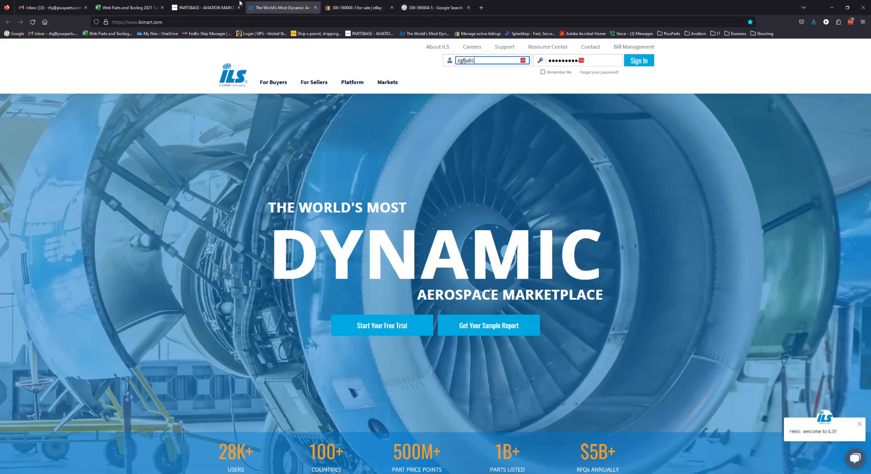
pyautogui.click(157, 7)
pyautogui.scroll(-5, 138, 372)
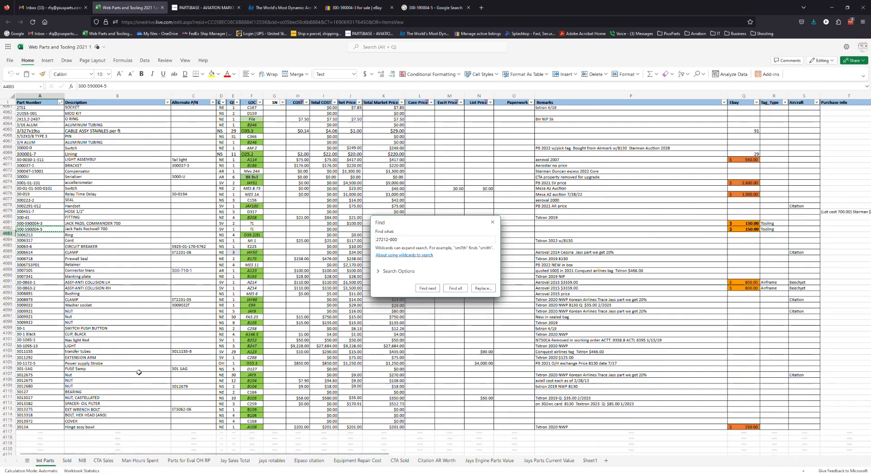
pyautogui.scroll(-7, 139, 372)
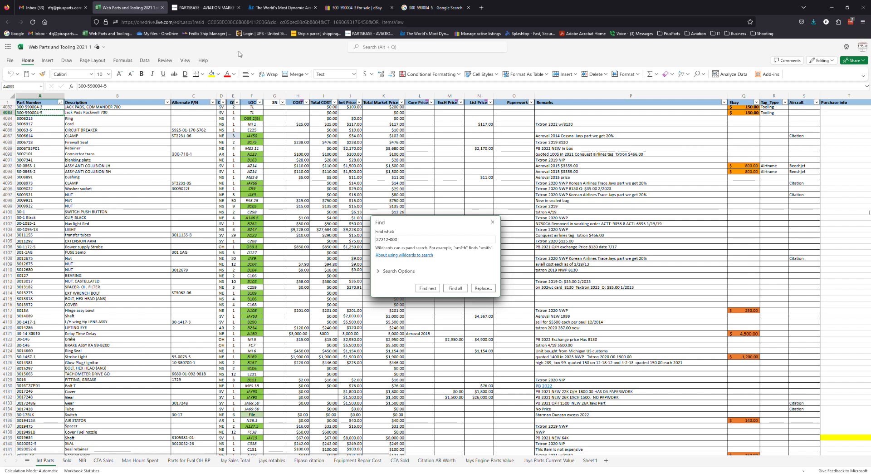
# Revisit the Google and eBay search pages and bring up the ILS aerospace marketplace home page
pyautogui.click(417, 2)
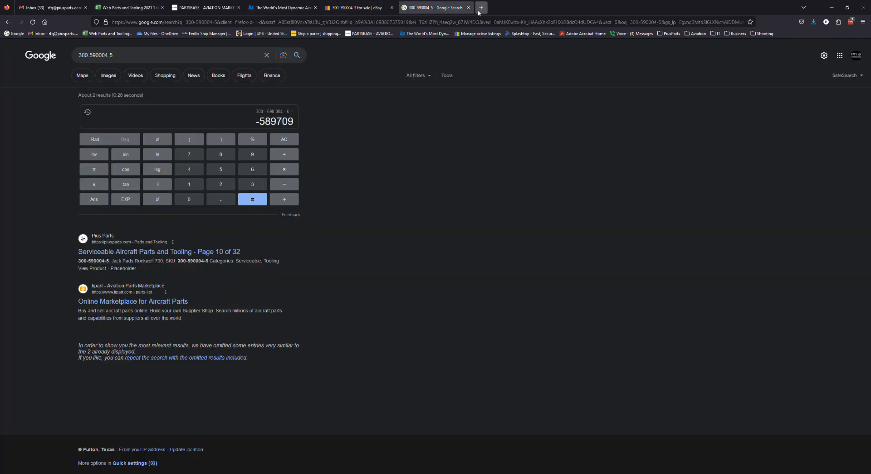
pyautogui.click(356, 7)
pyautogui.click(294, 7)
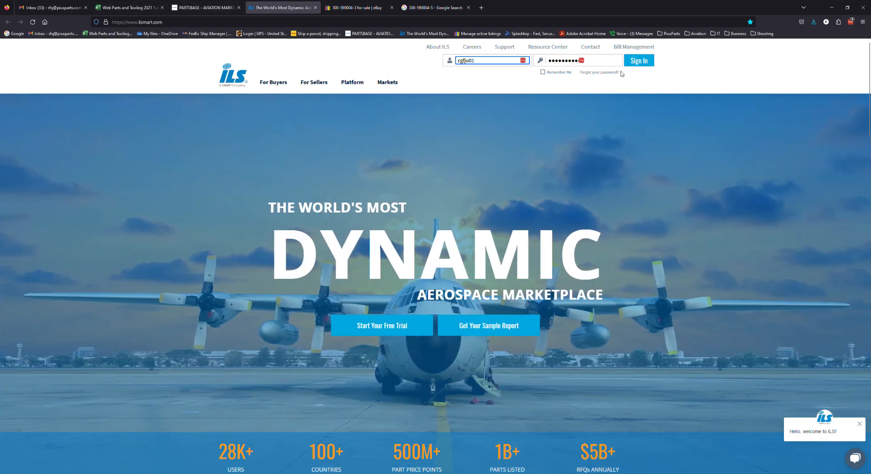
pyautogui.click(839, 60)
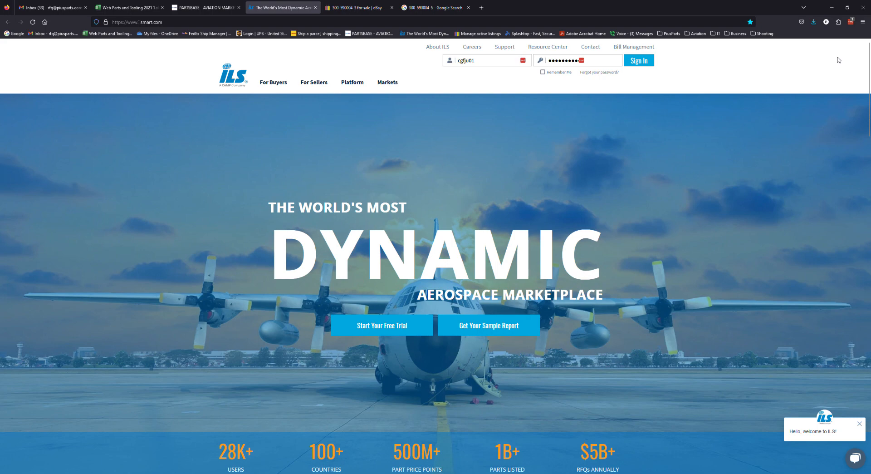